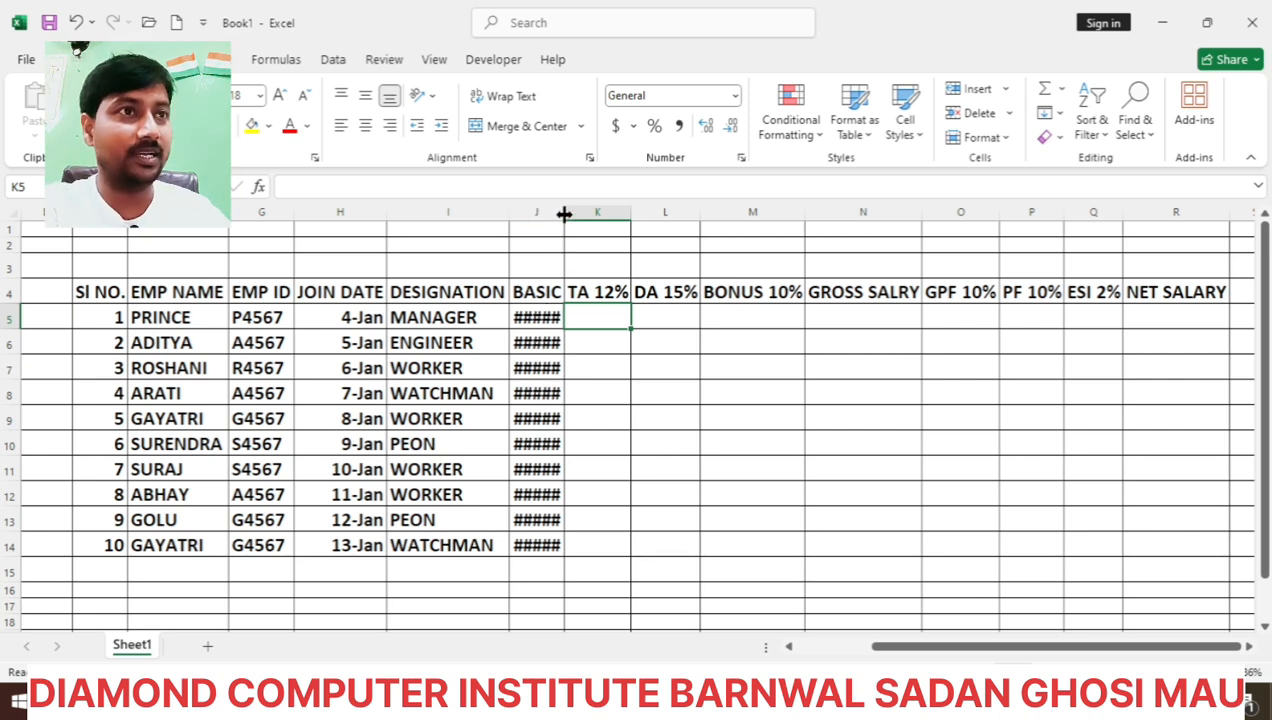
- Widen the BASIC column so its salary figures fit
left_click_drag(565, 213, 584, 213)
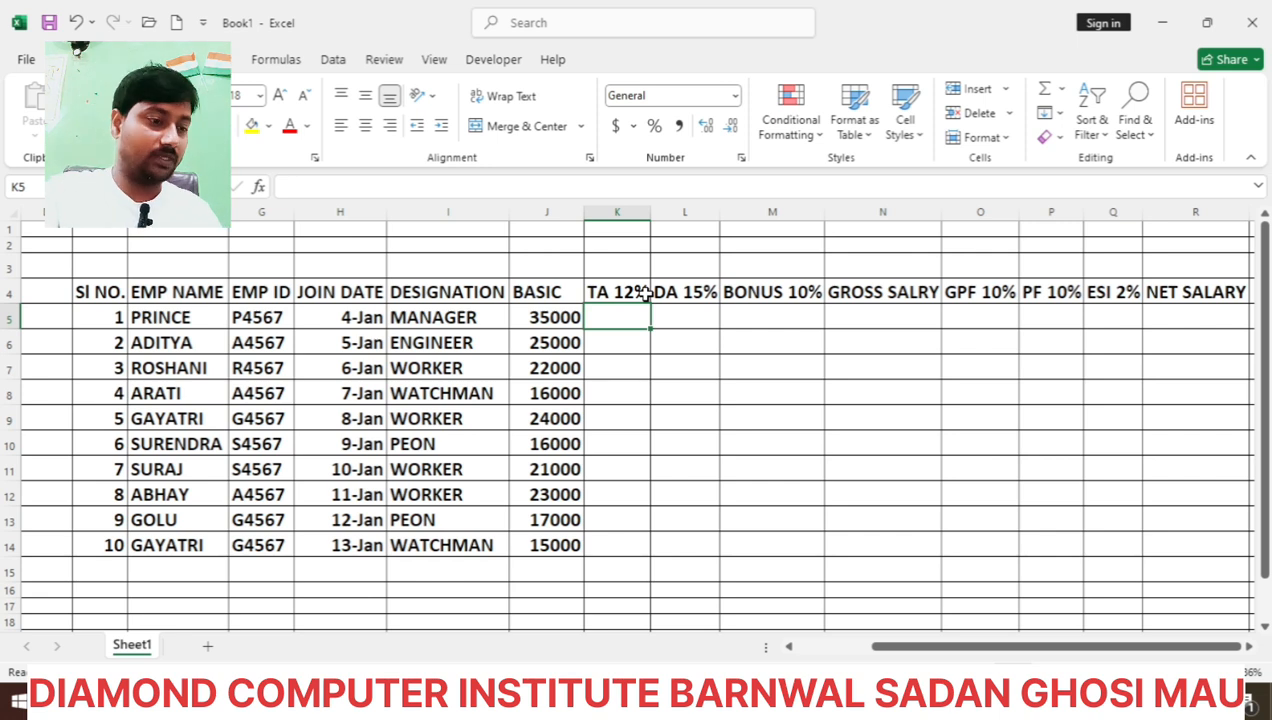
- Calculate TA 12% in K5 with the formula =(J5*12/100) and fill it down to K14
type("=")
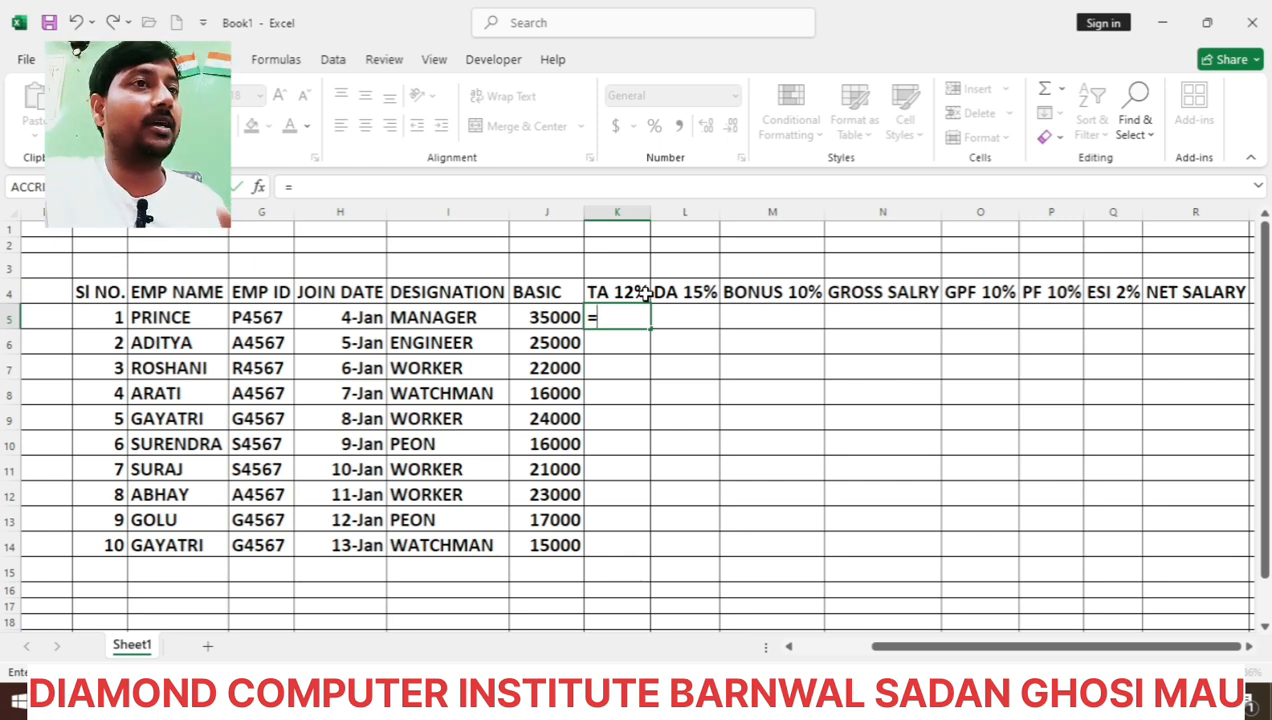
type("(")
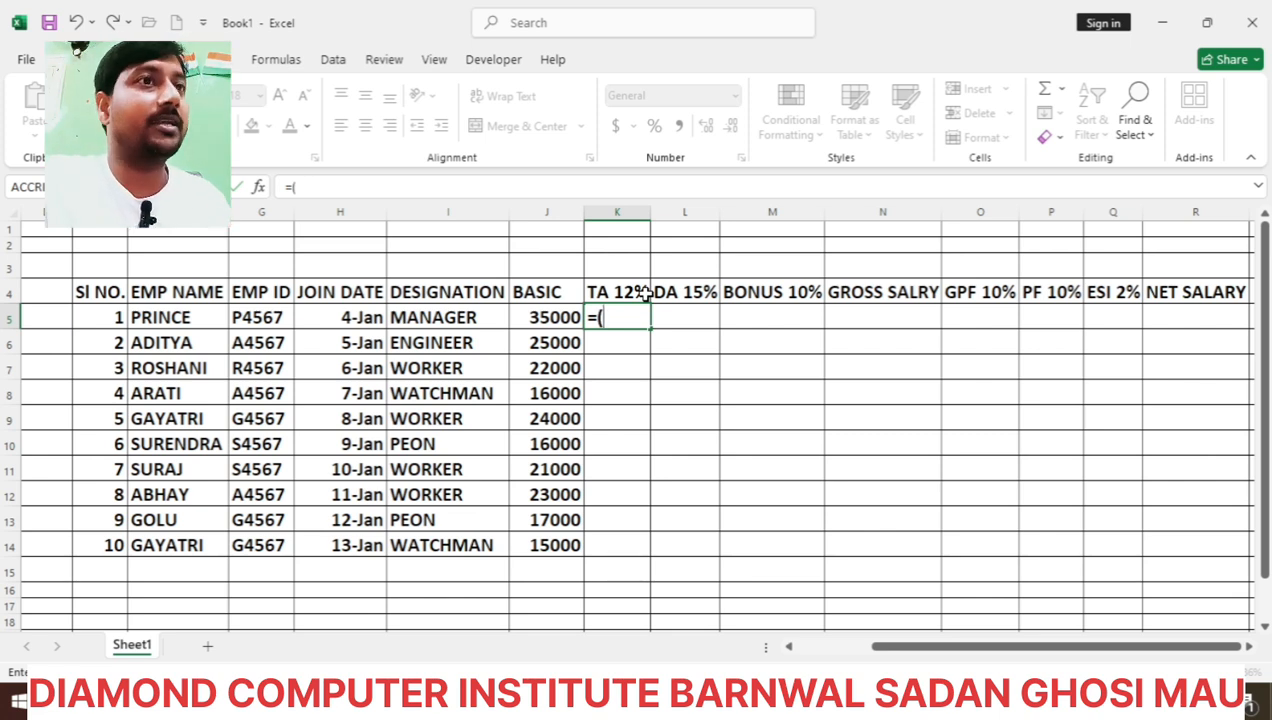
left_click(540, 317)
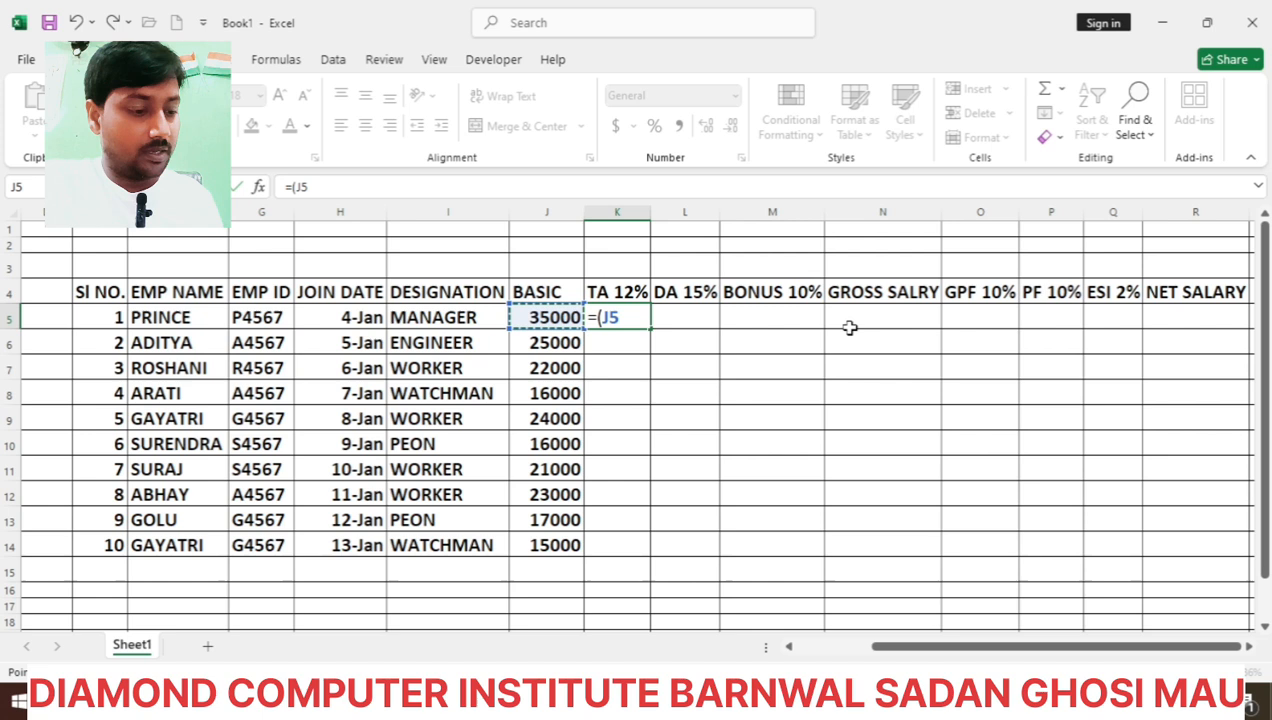
type("*")
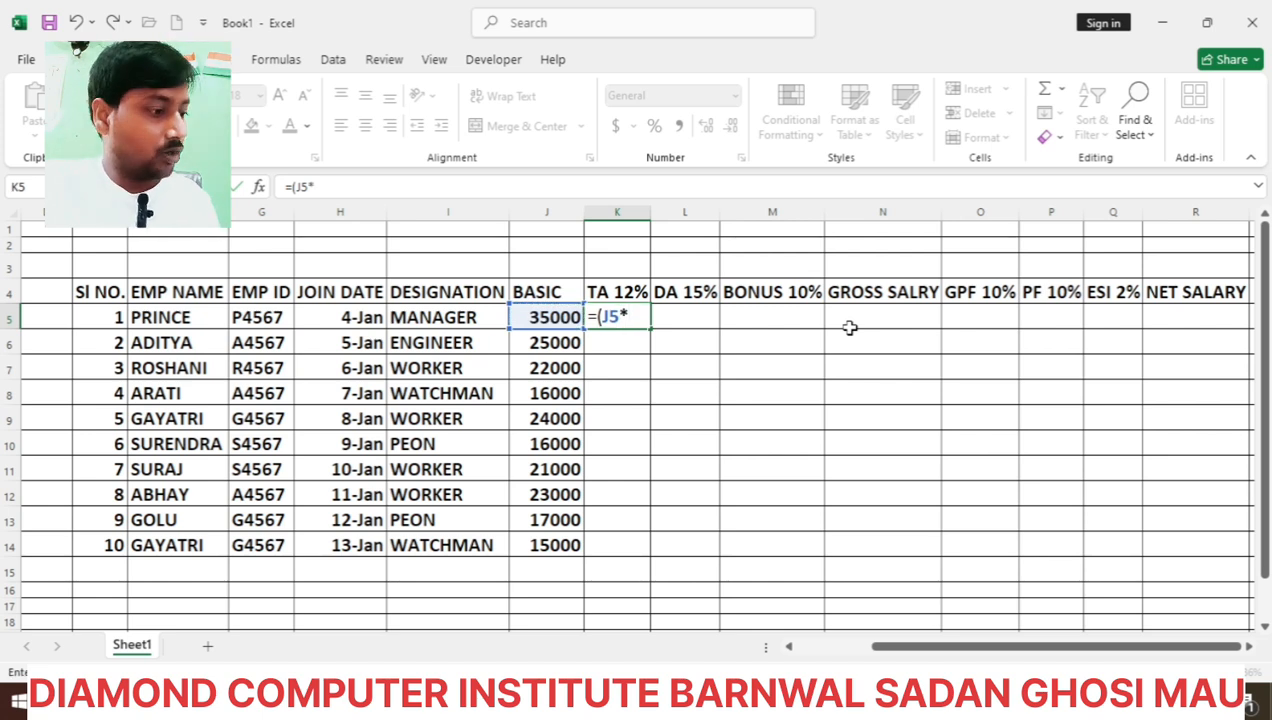
type("12")
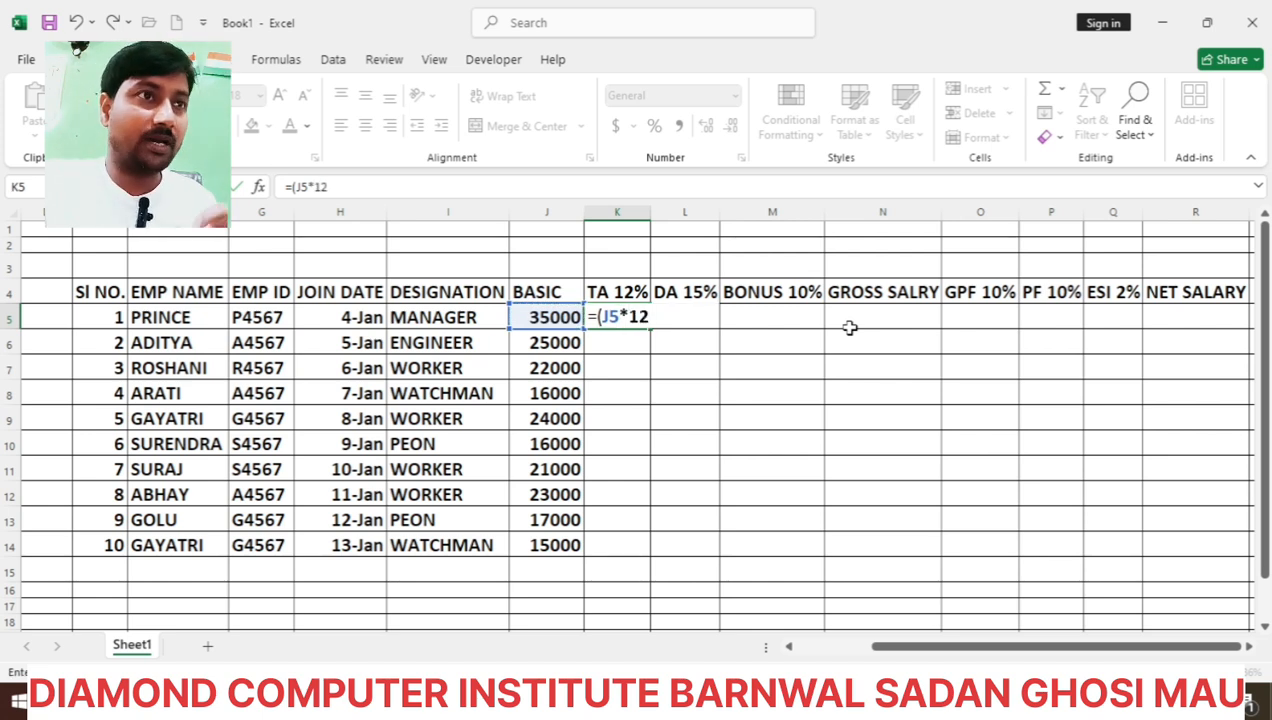
type("/100")
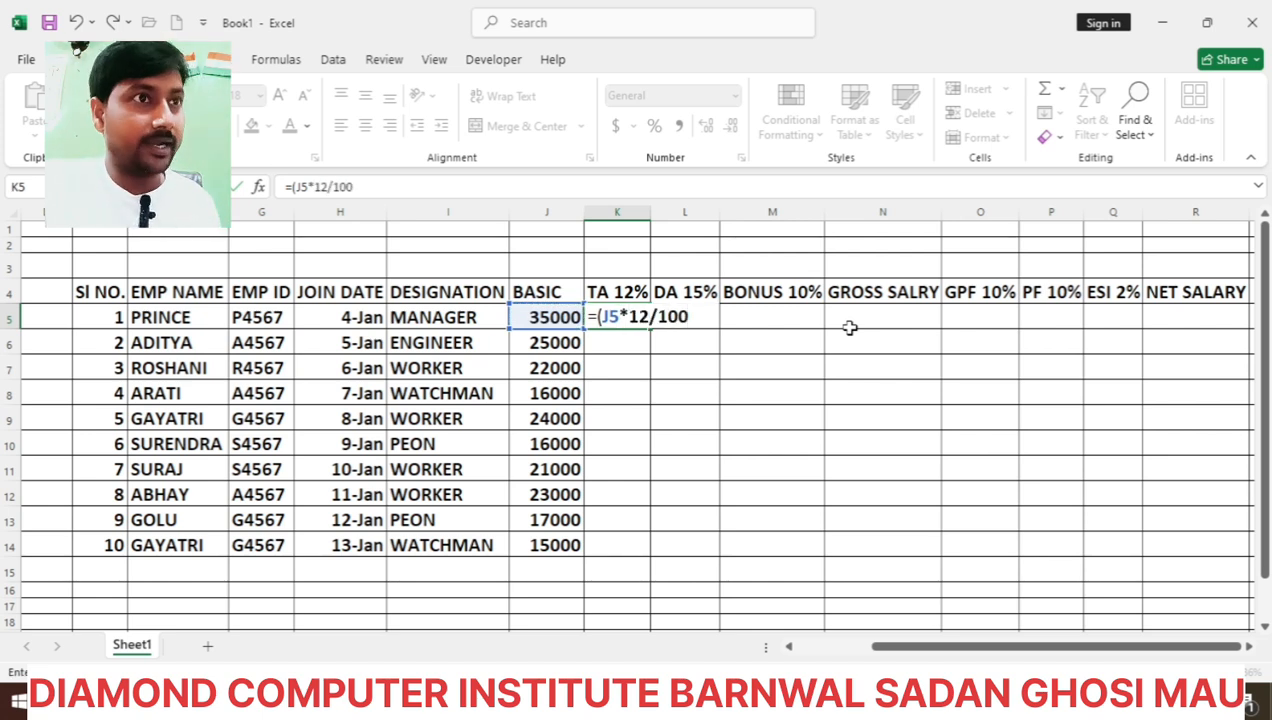
type(")")
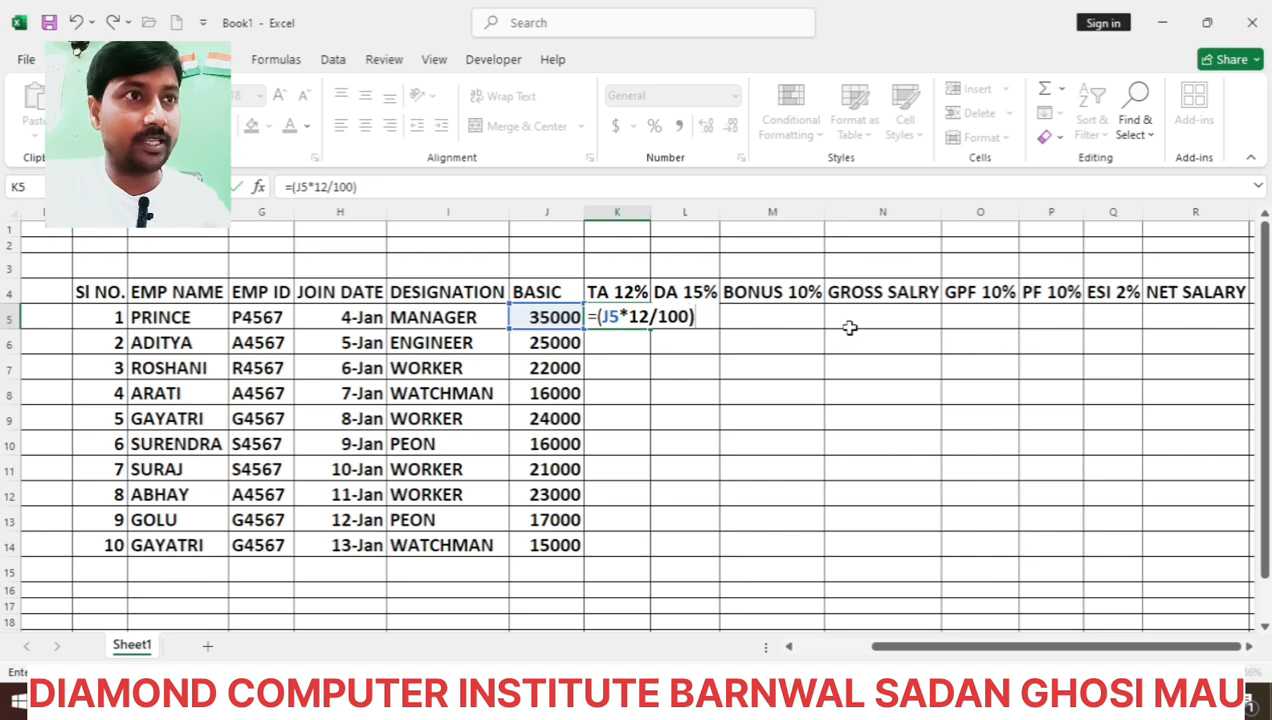
key("Return")
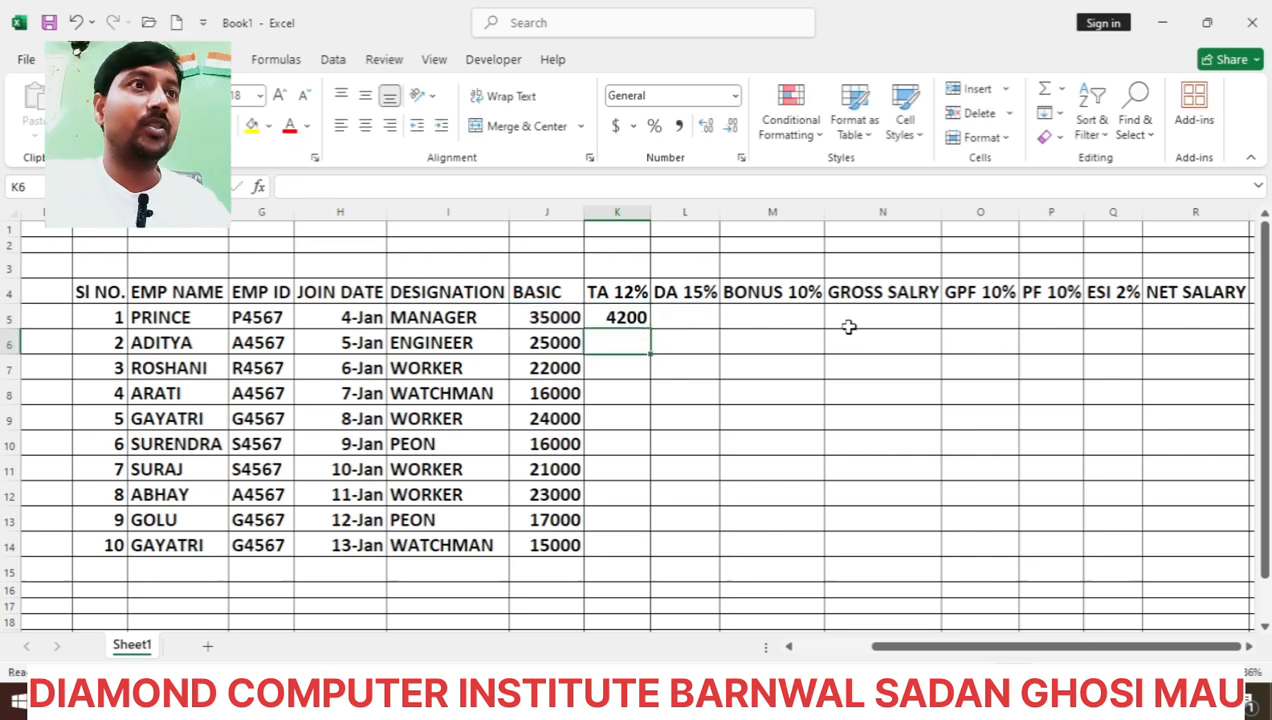
left_click(620, 317)
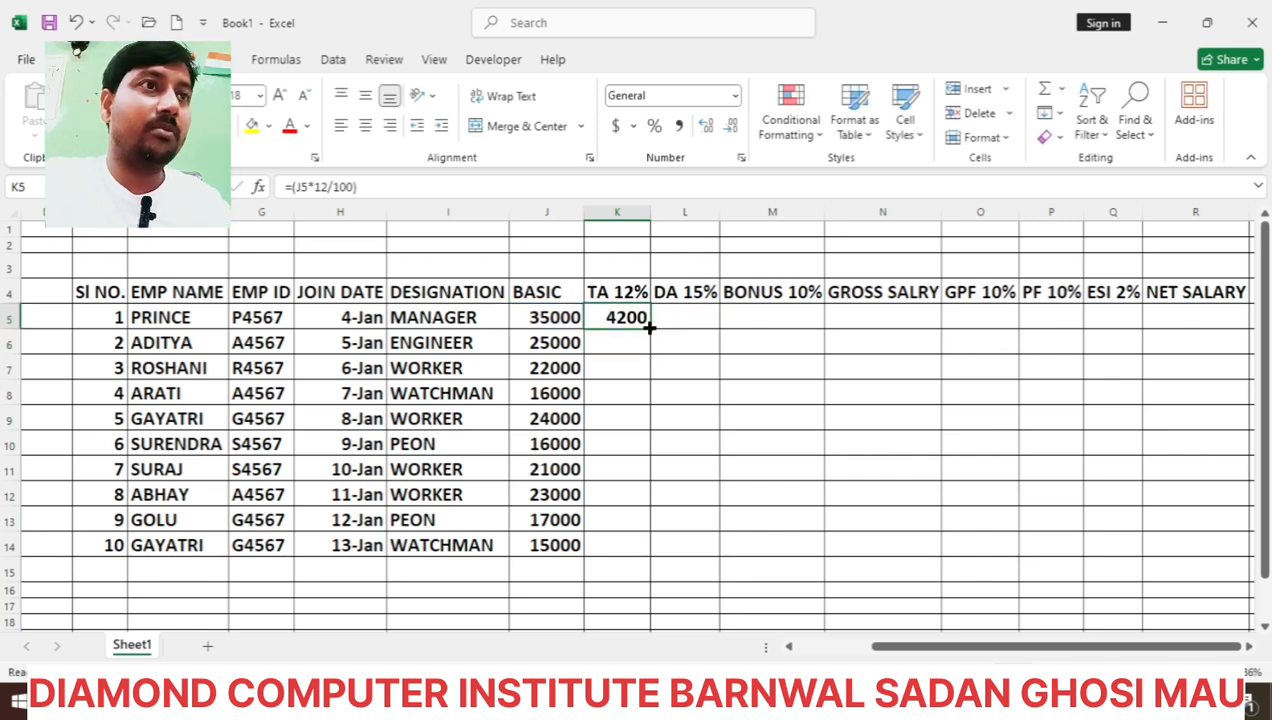
double_click(648, 327)
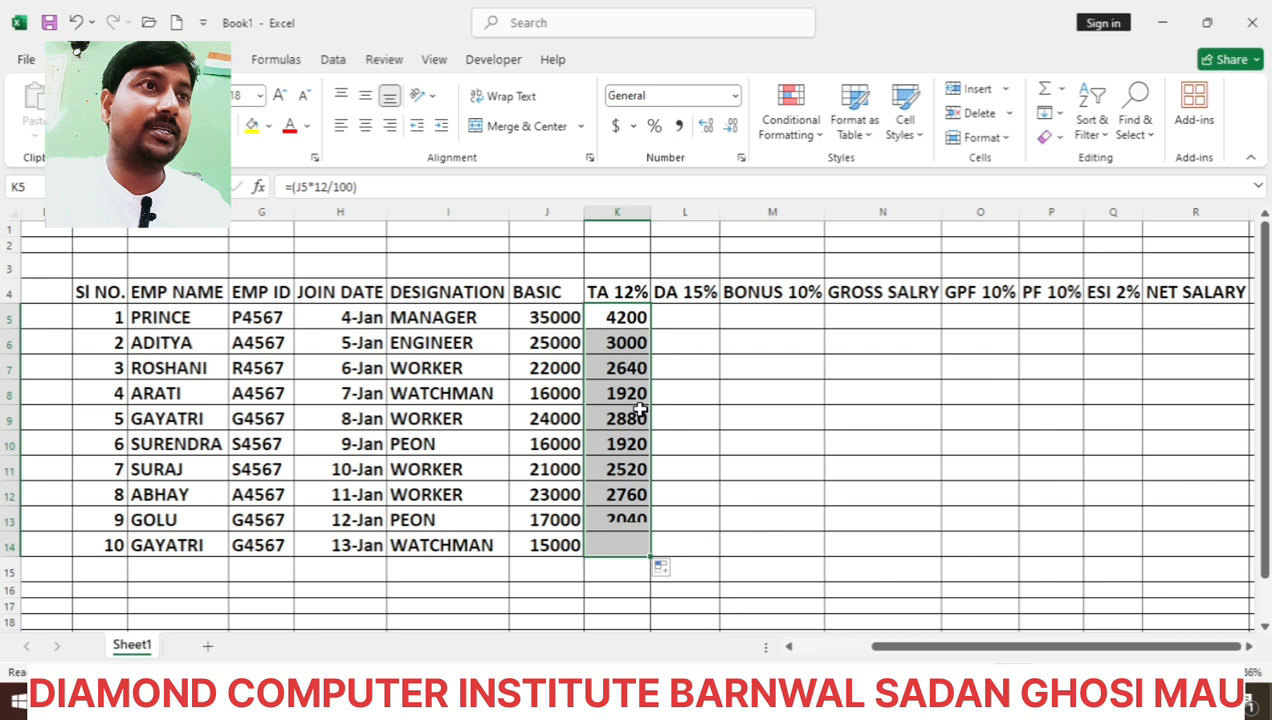
- Calculate DA 15% in L5 with the formula =(J5*15/100) and fill it down to L14
left_click(684, 319)
double_click(690, 312)
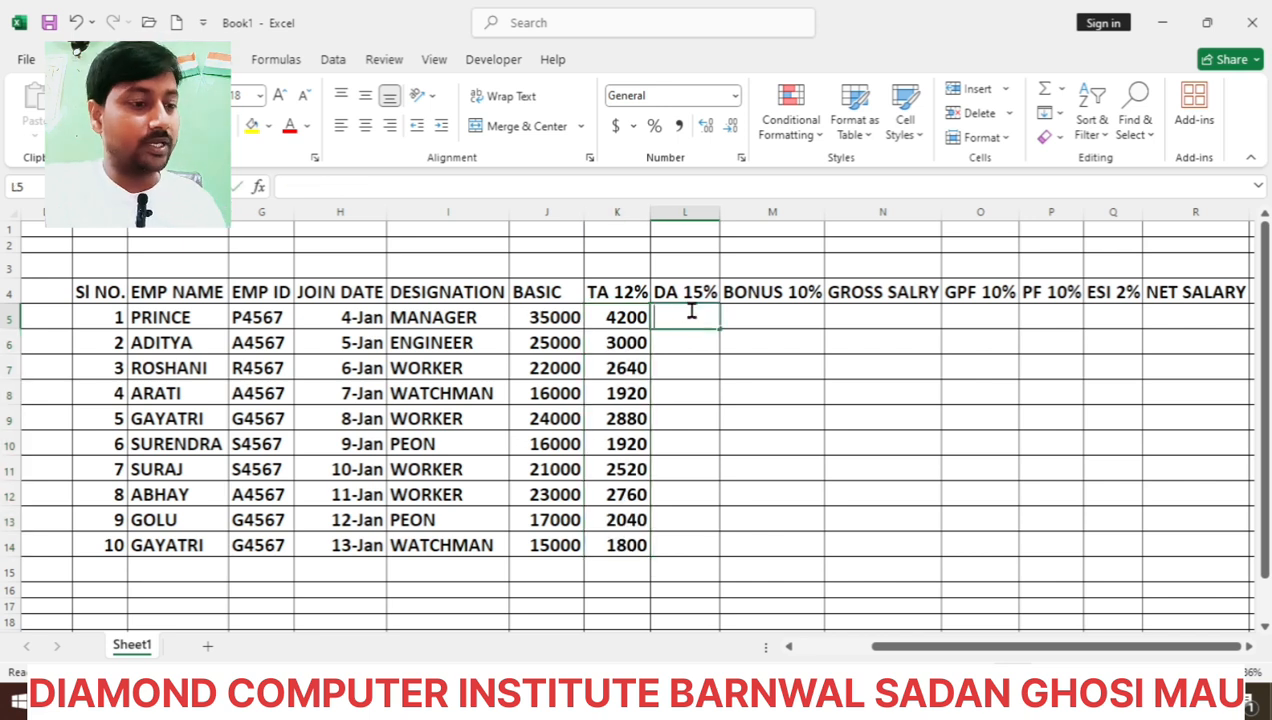
type("=(")
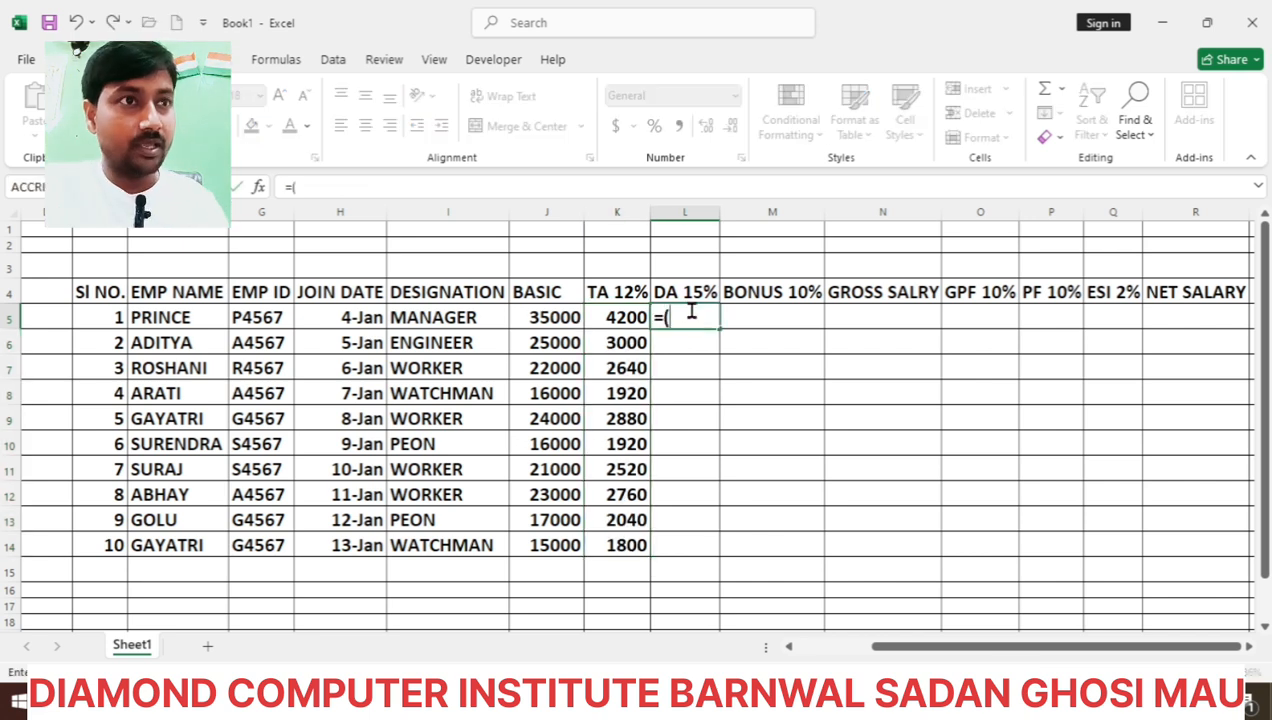
type("J")
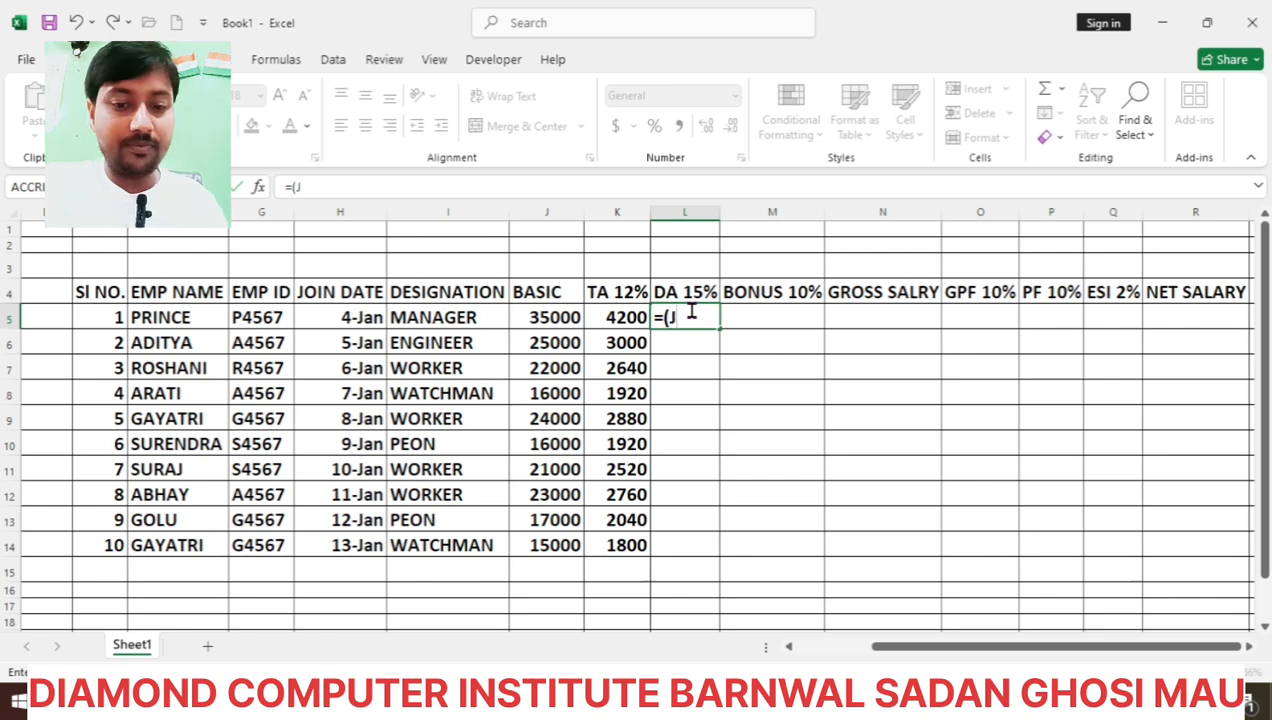
type("5*")
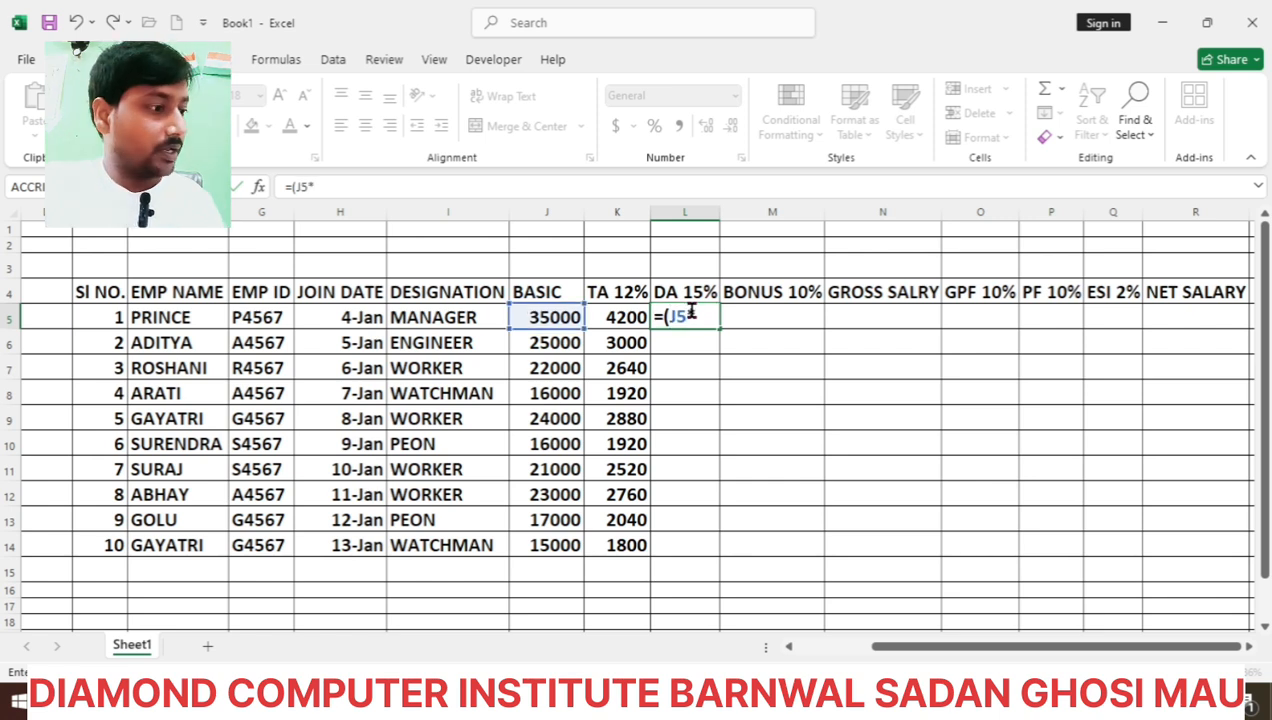
type("15/")
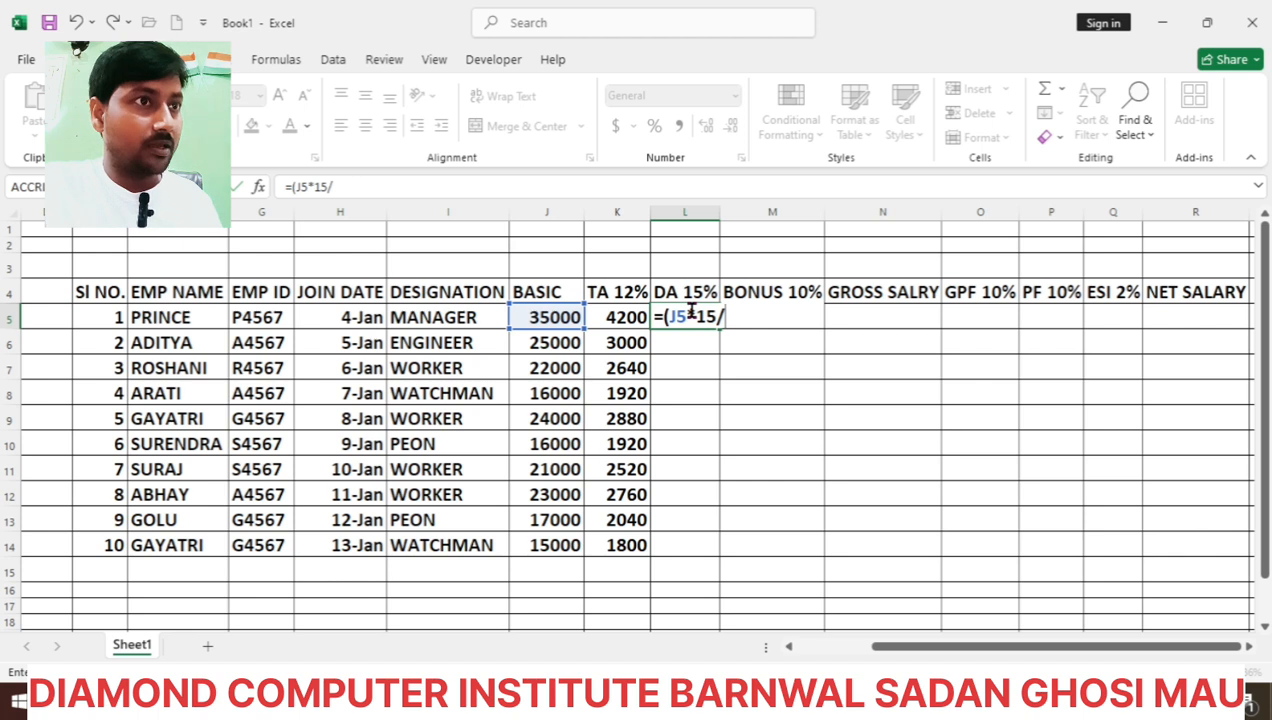
key("BackSpace")
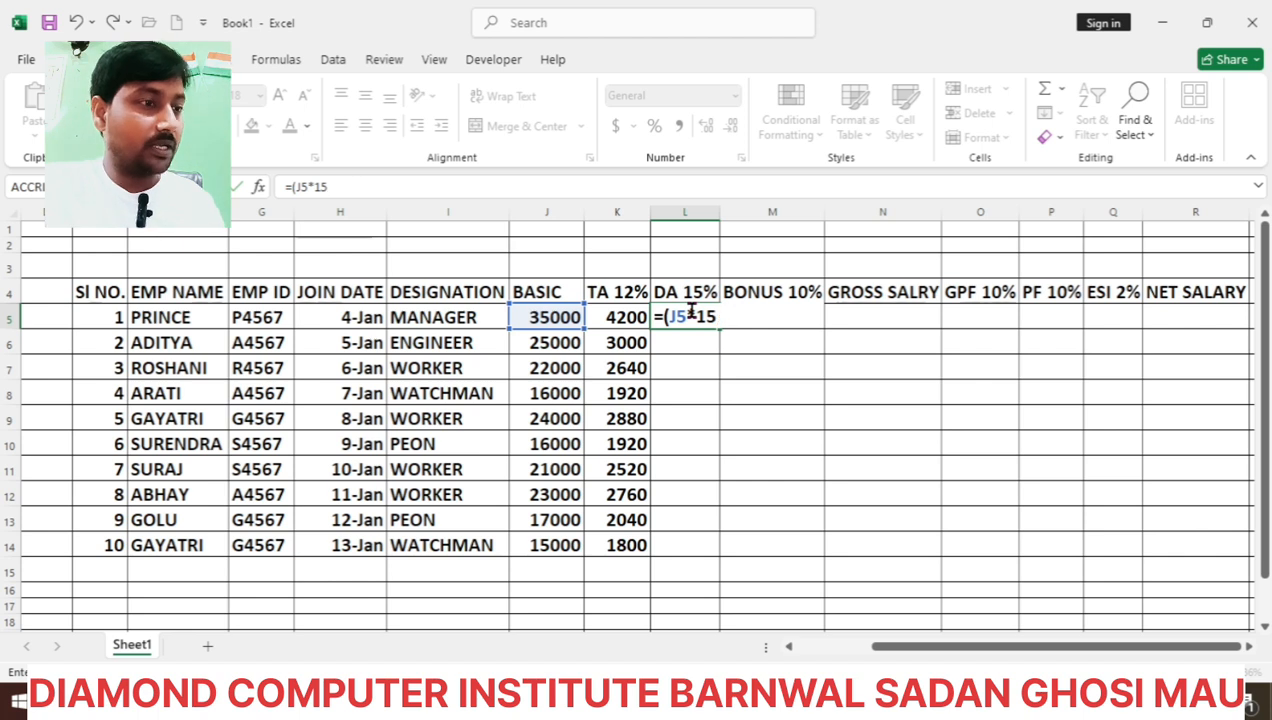
type("/100")
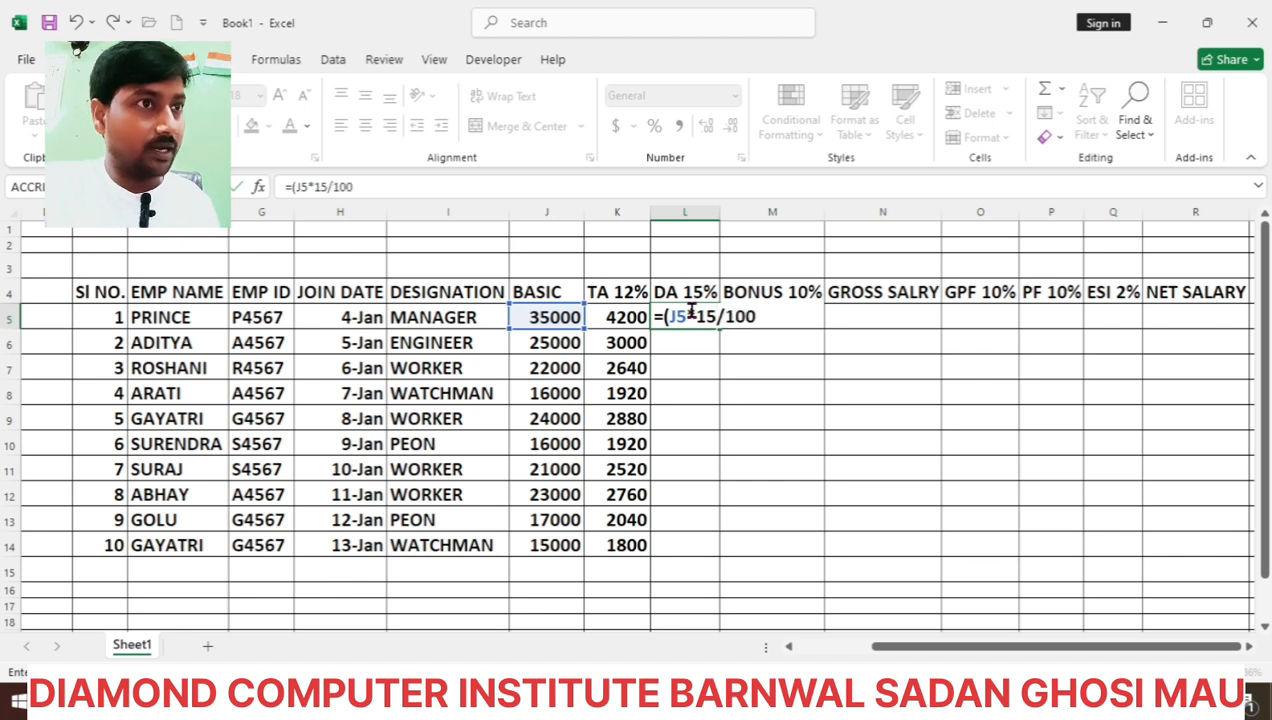
type(")")
key("Return")
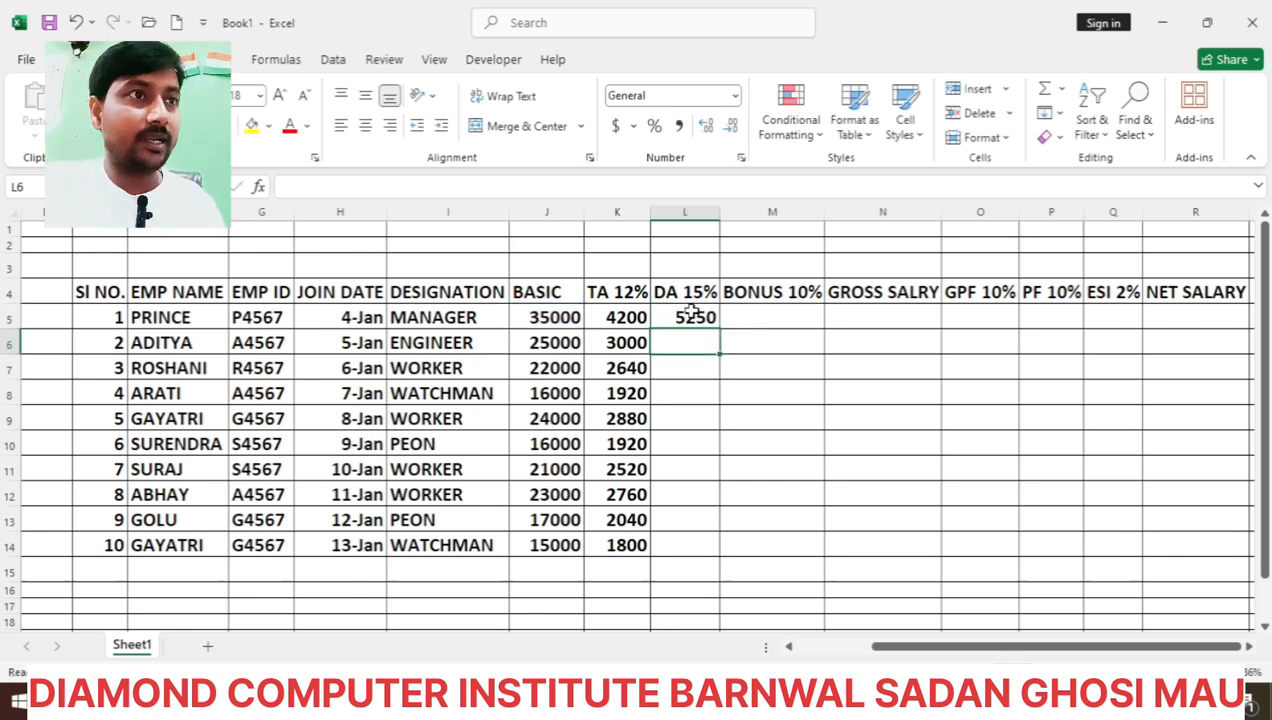
left_click(697, 316)
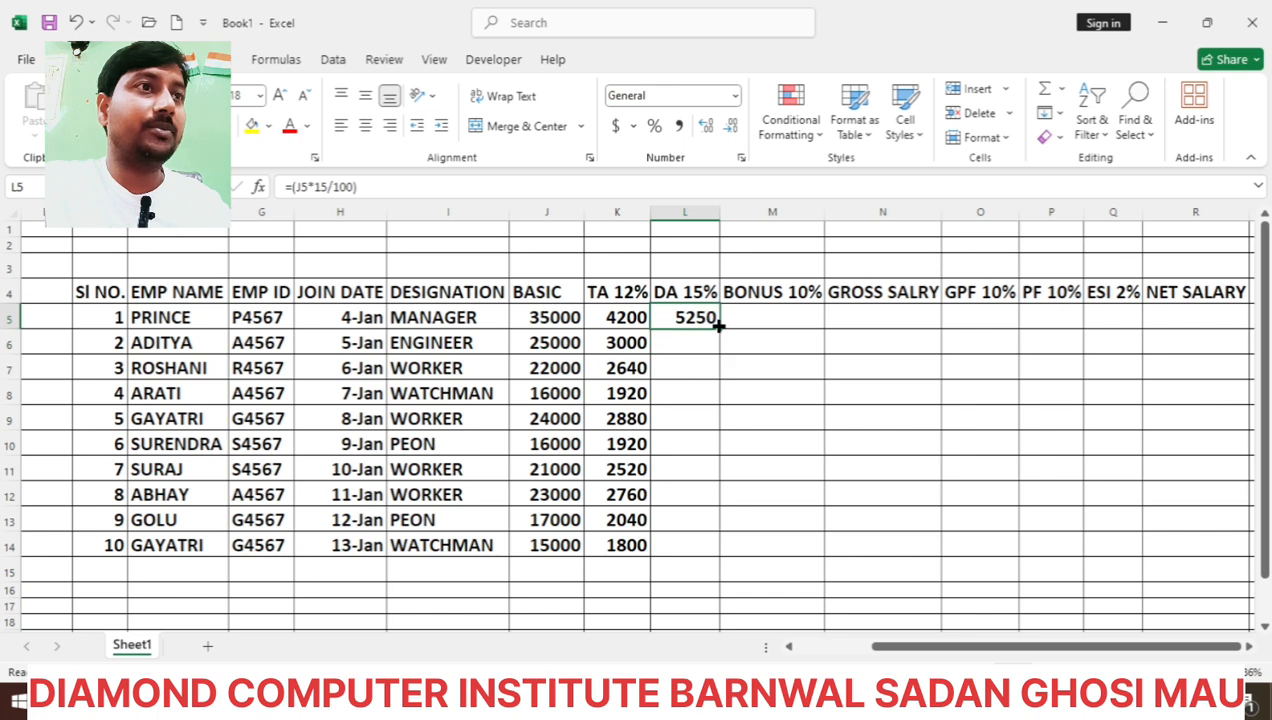
left_click_drag(718, 325, 718, 552)
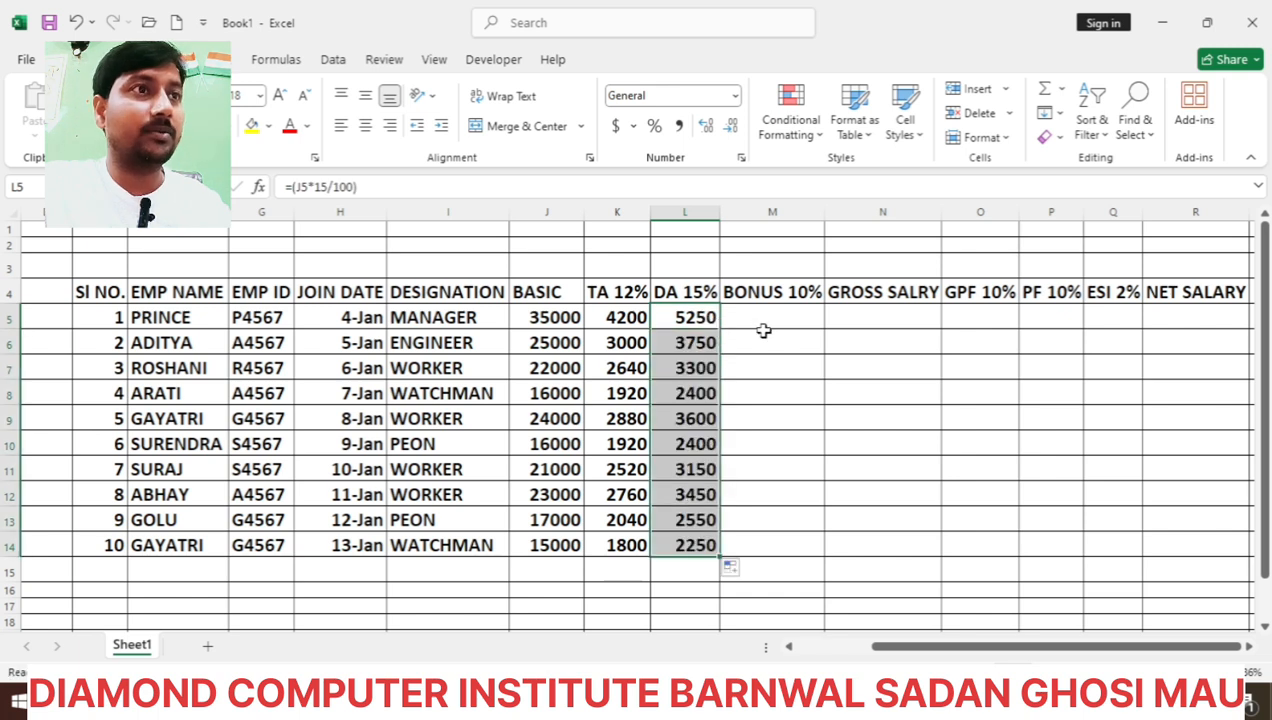
- Begin a formula in M5, the first employee's BONUS 10% cell
left_click(767, 318)
type("=")
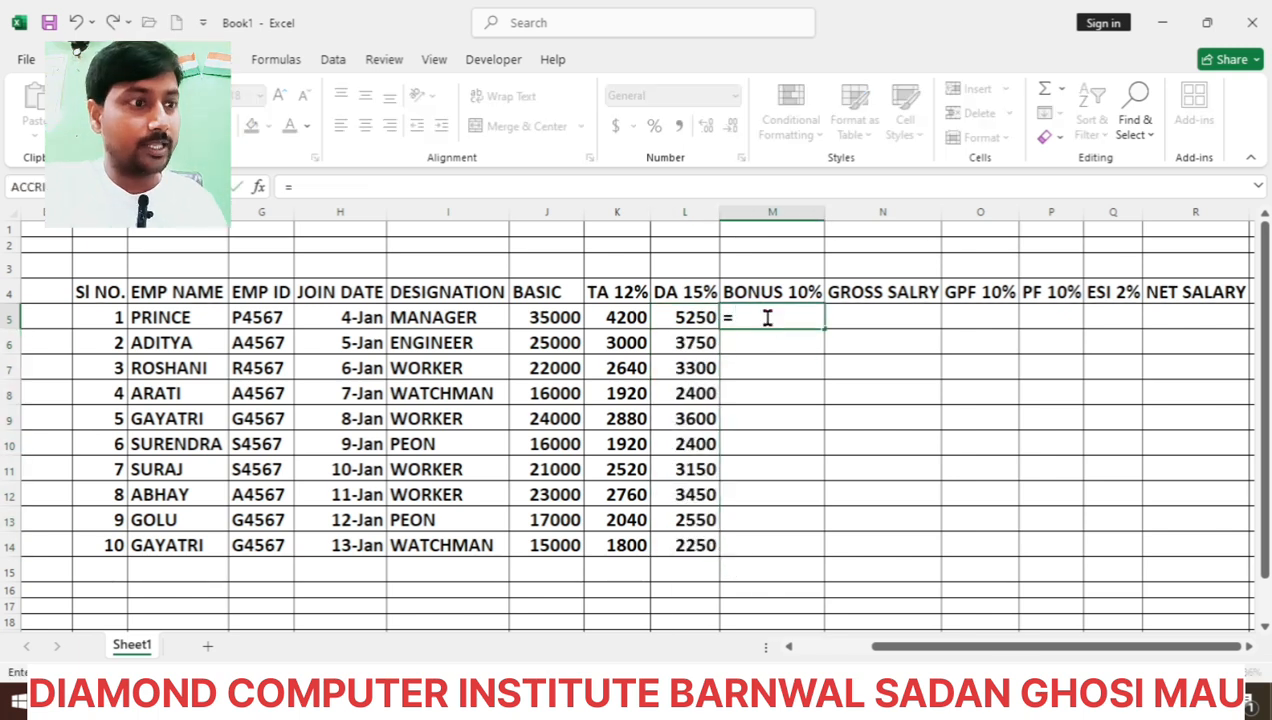
type("(")
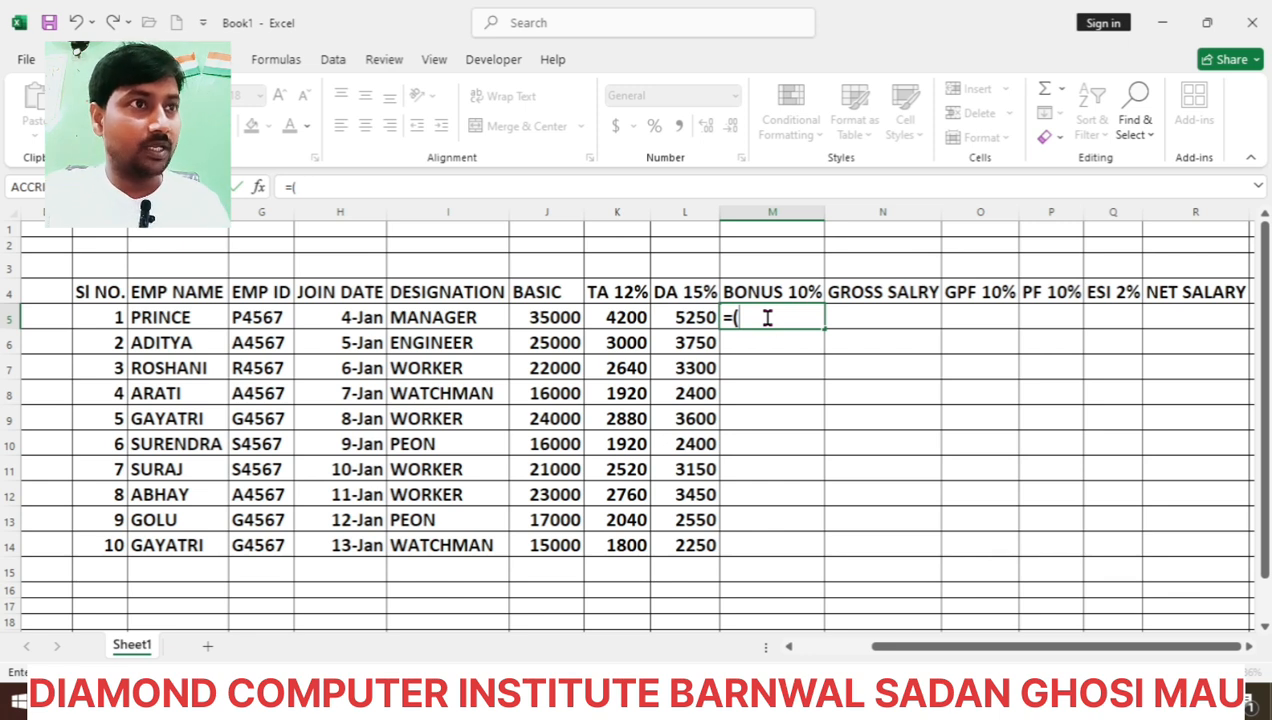
key("Return")
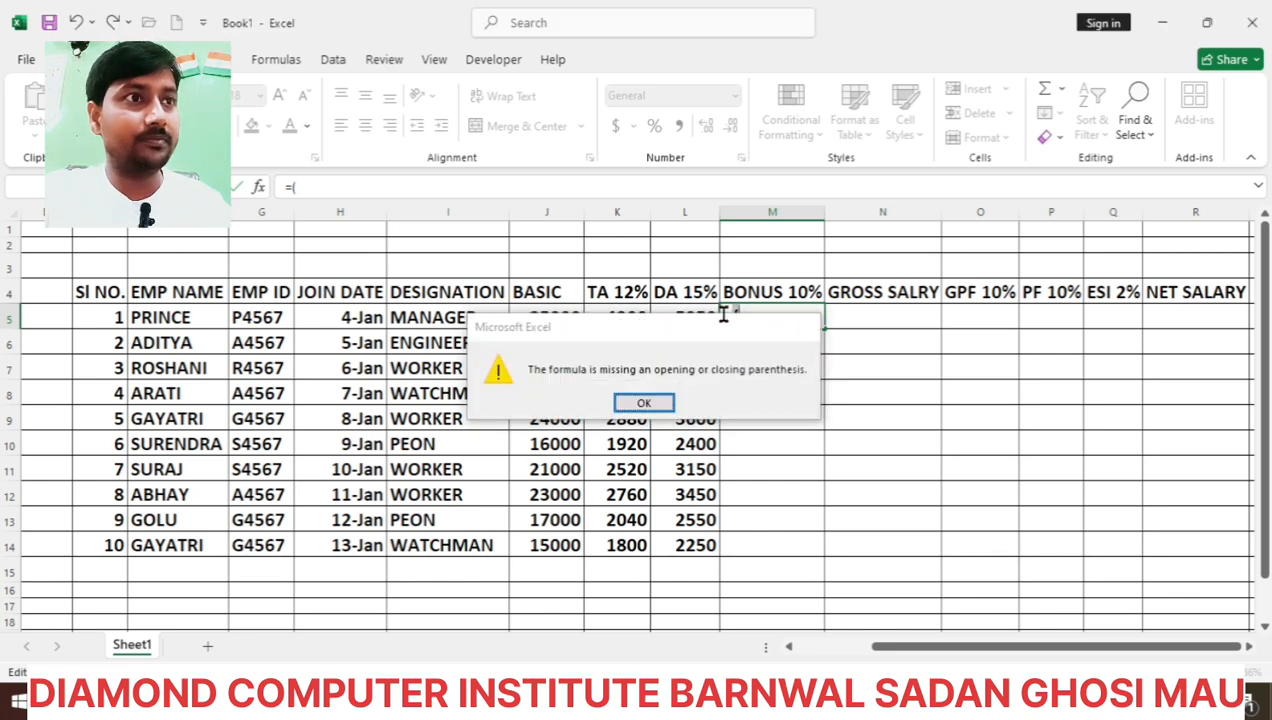
key("Return")
key("BackSpace")
left_click(543, 315)
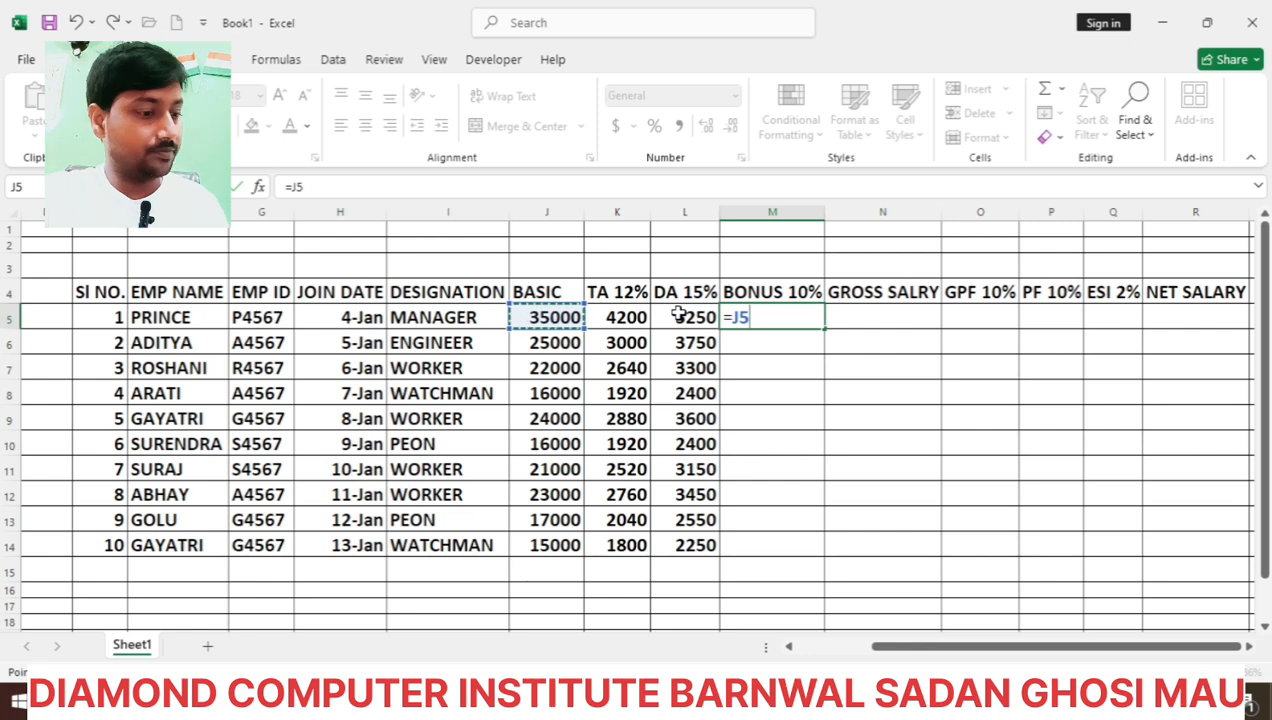
key("BackSpace")
key("BackSpace")
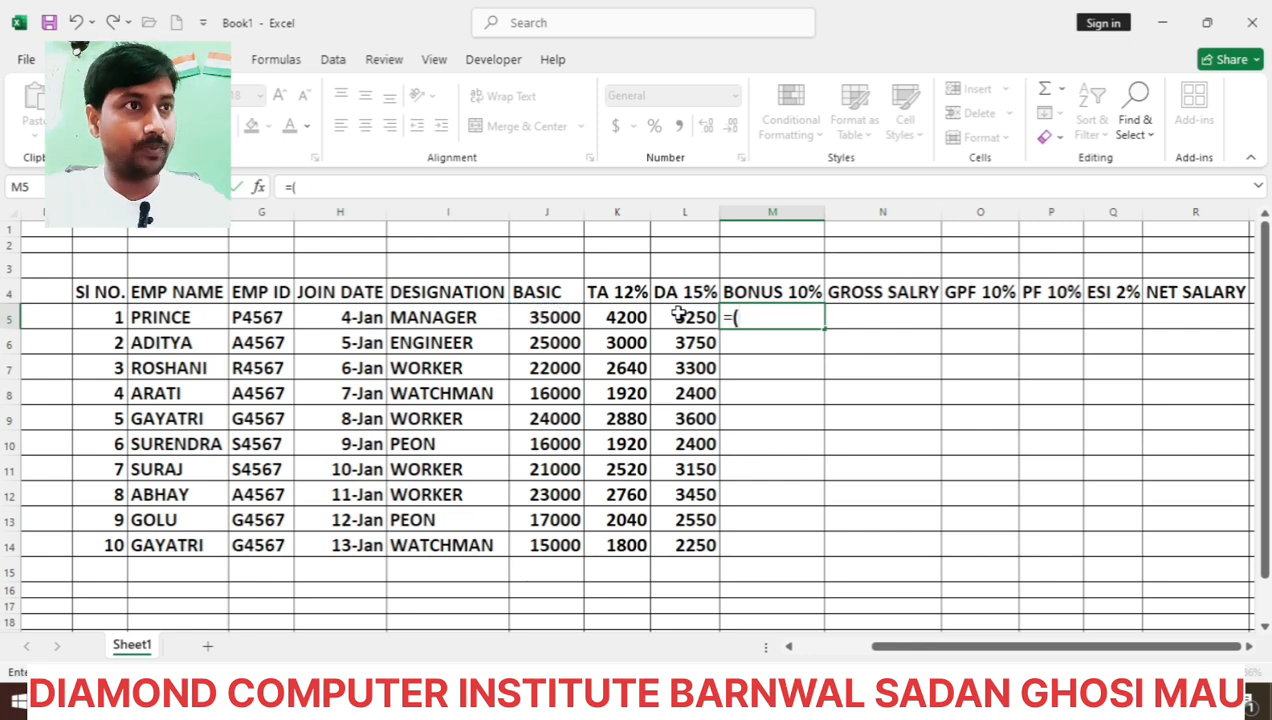
- Complete the bonus formula in M5 as =(J5*10/100) and fill it down to M14
type("(")
left_click(560, 316)
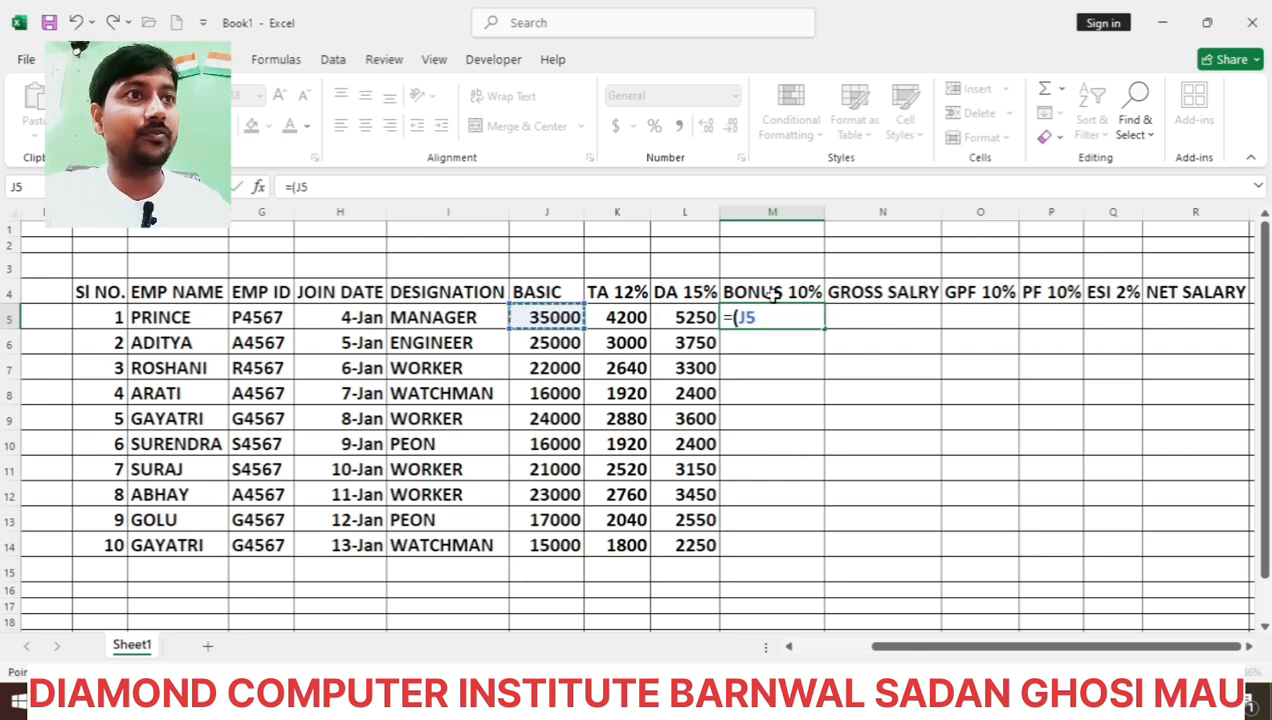
type("*10")
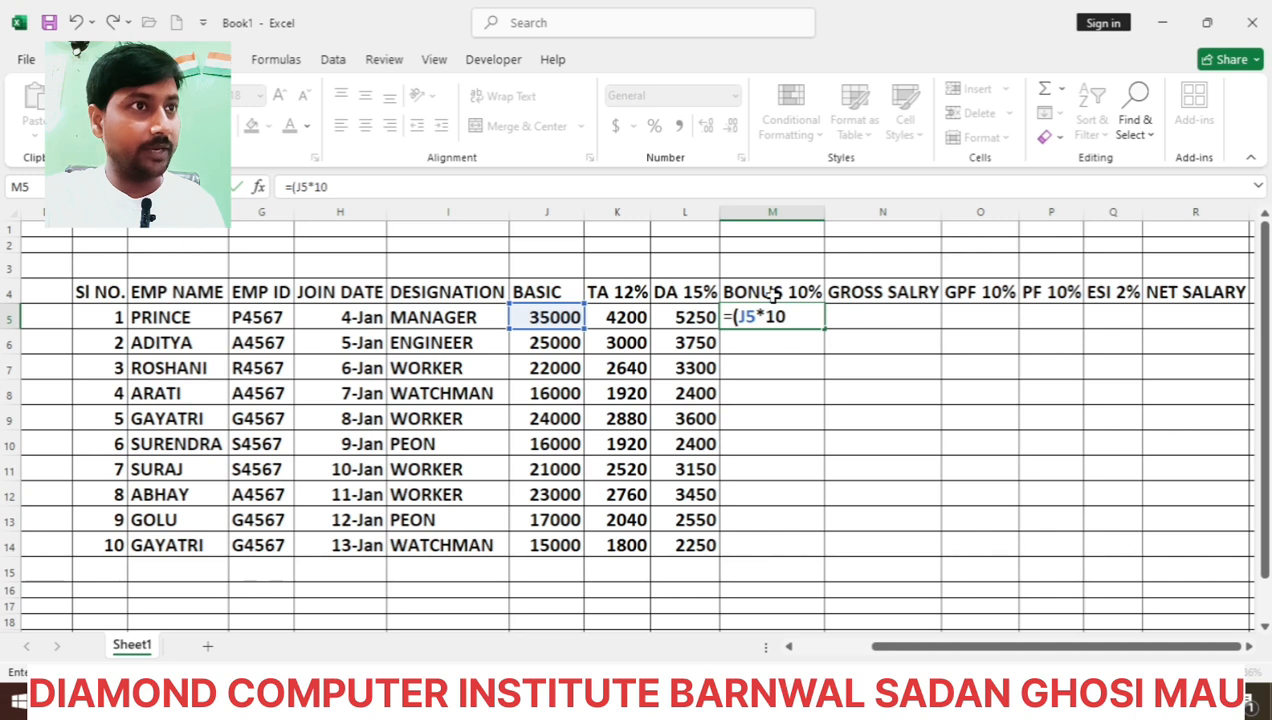
type("/")
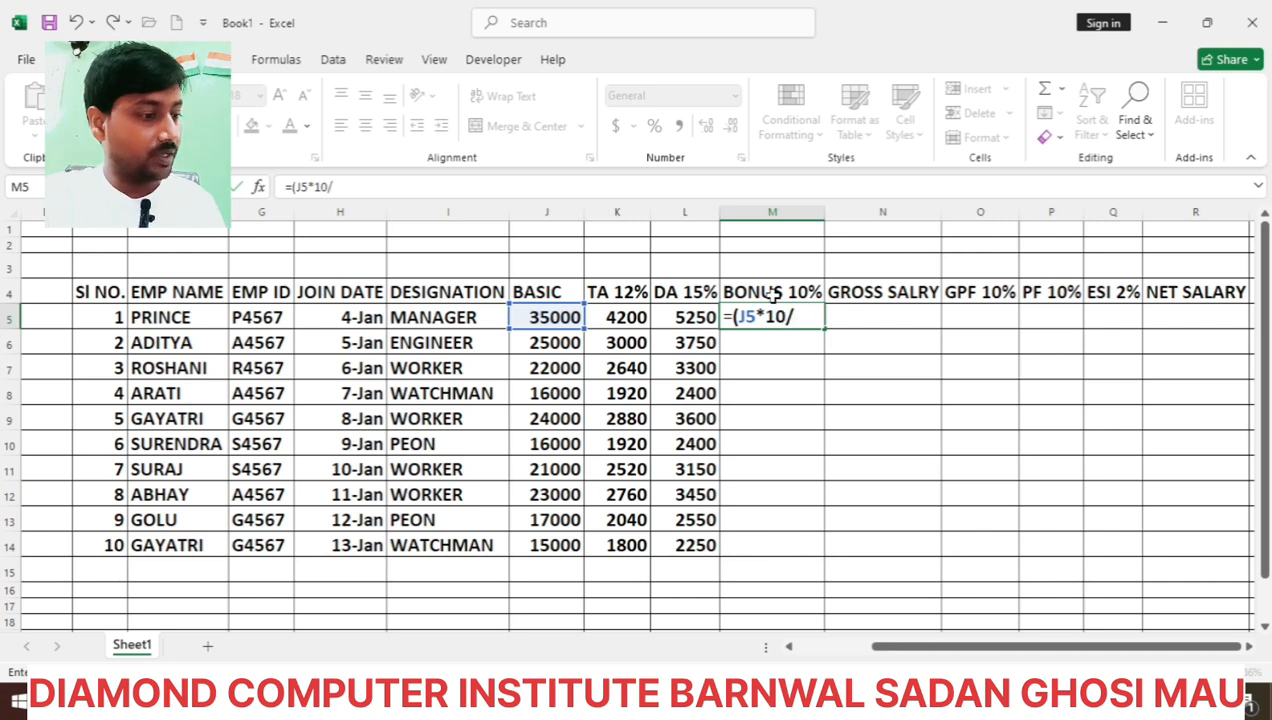
type("100)")
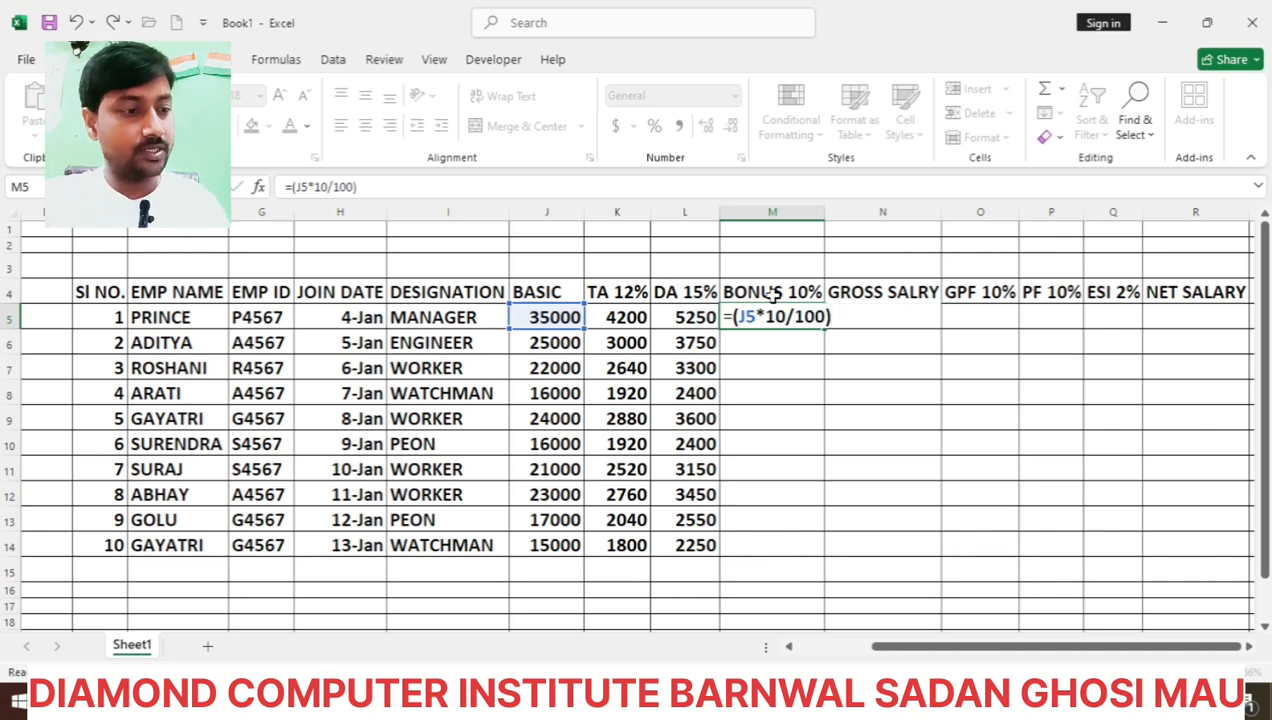
key("Return")
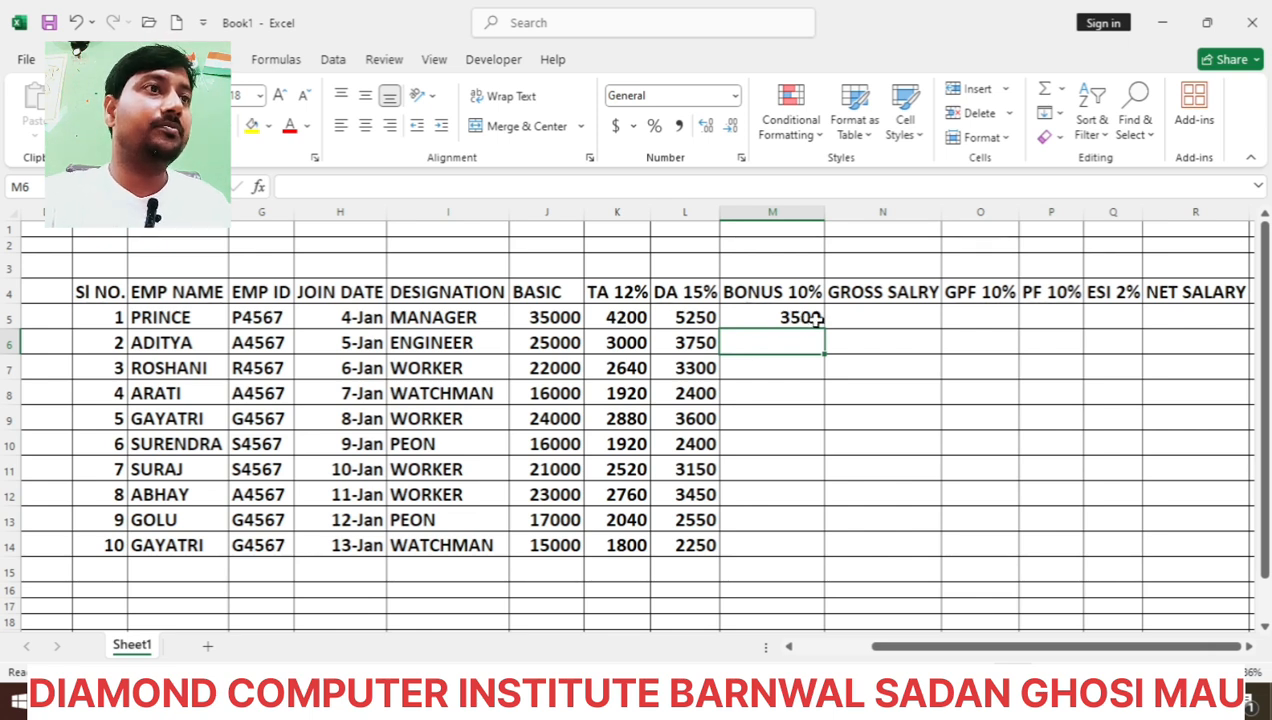
left_click(812, 318)
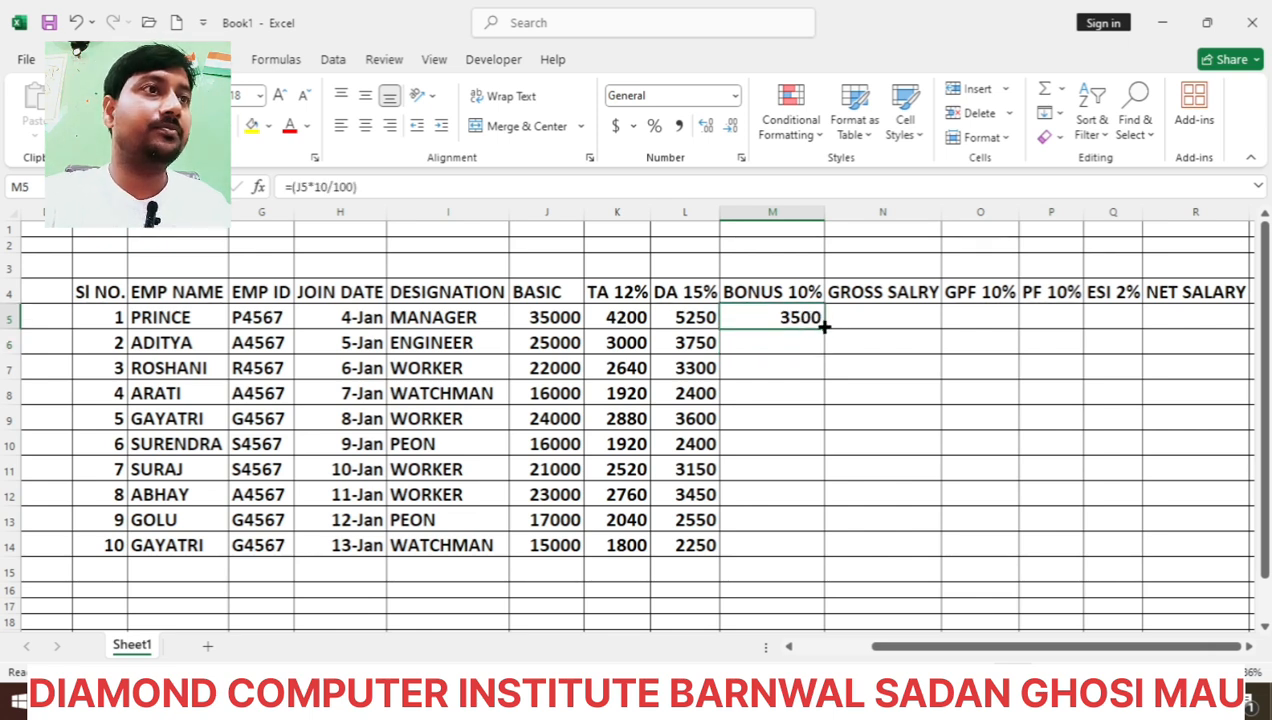
double_click(823, 327)
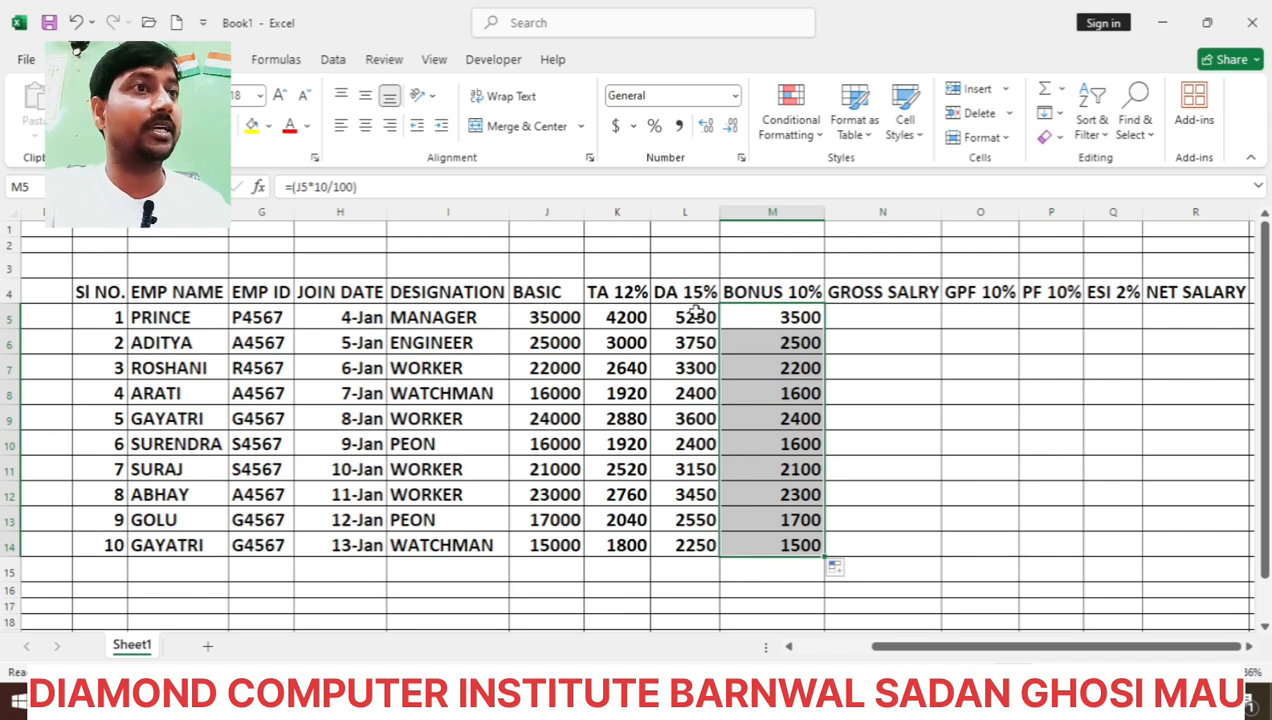
- Calculate gross salary in N5 with the formula =SUM(J5:M5) and fill it down to N14
left_click(862, 313)
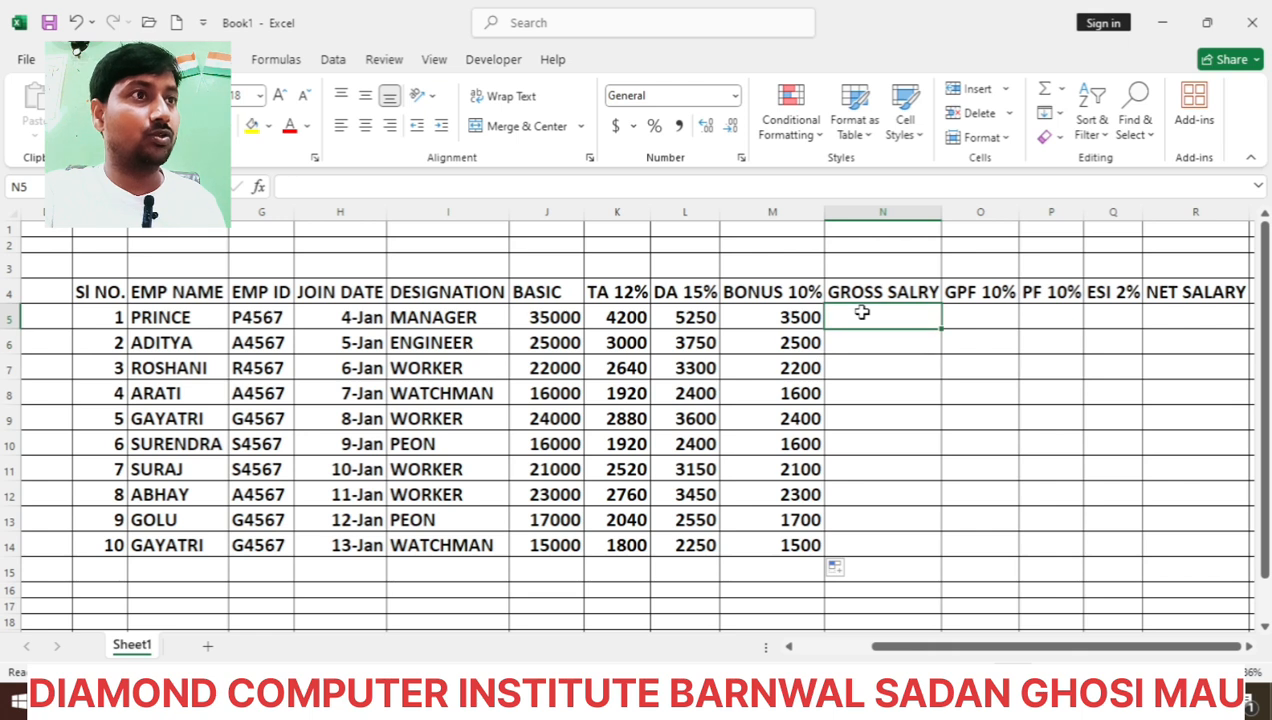
type("=")
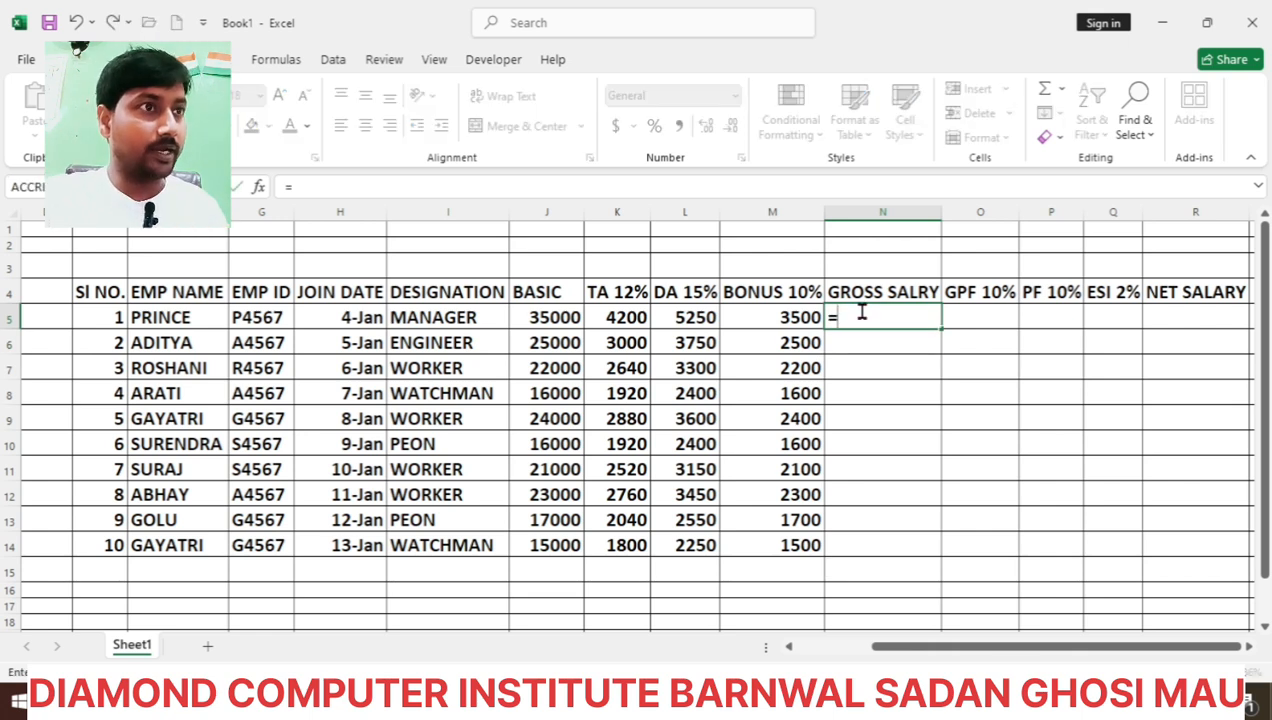
type("(")
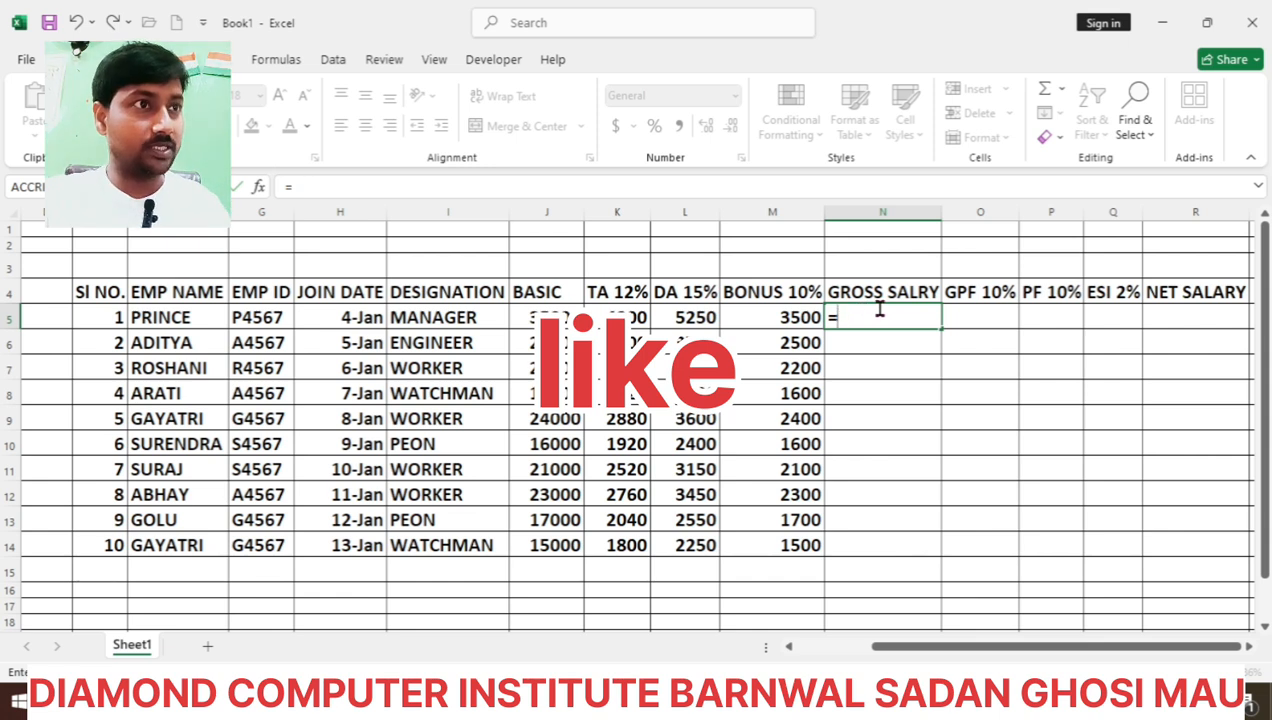
type("SUM(")
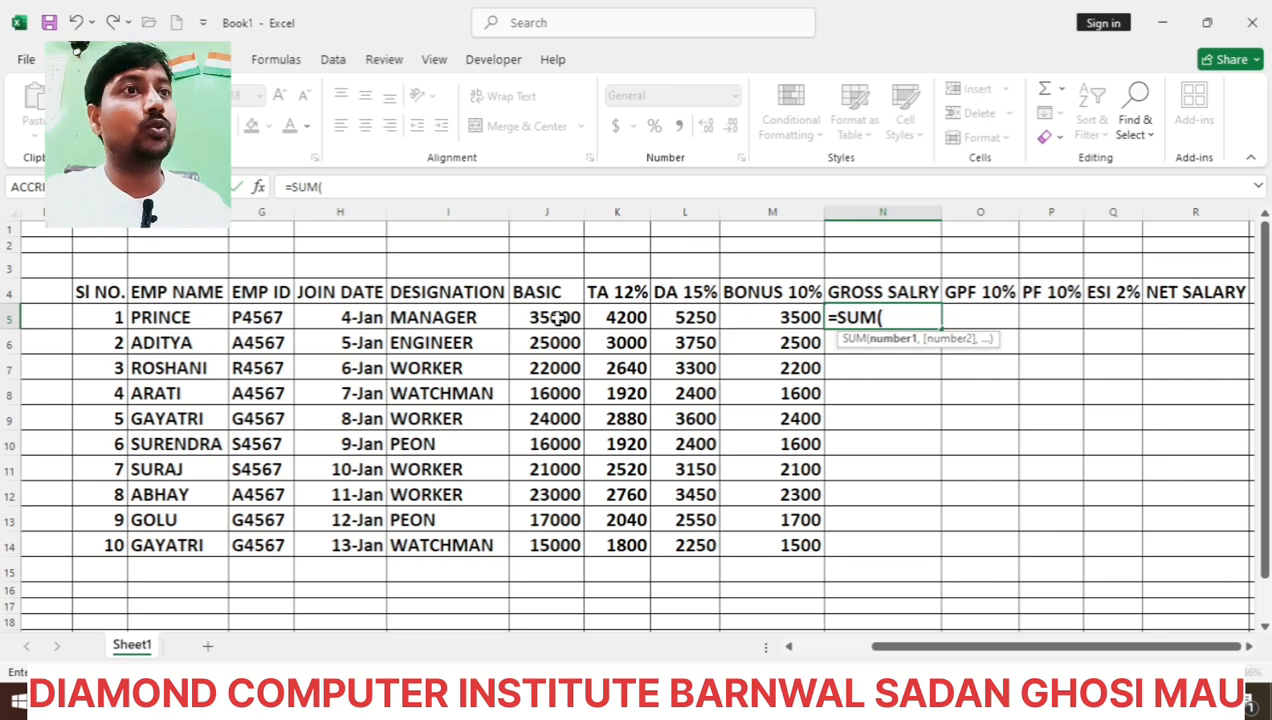
left_click_drag(562, 317, 765, 317)
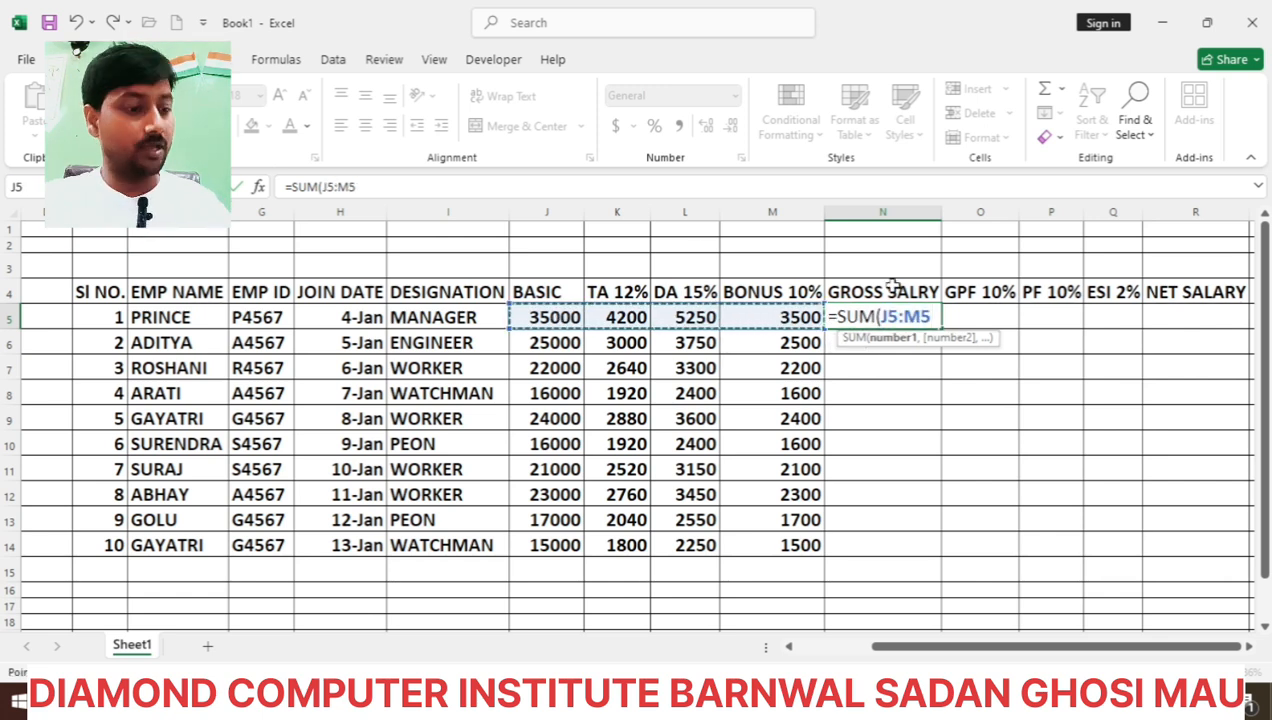
type(")")
key("Return")
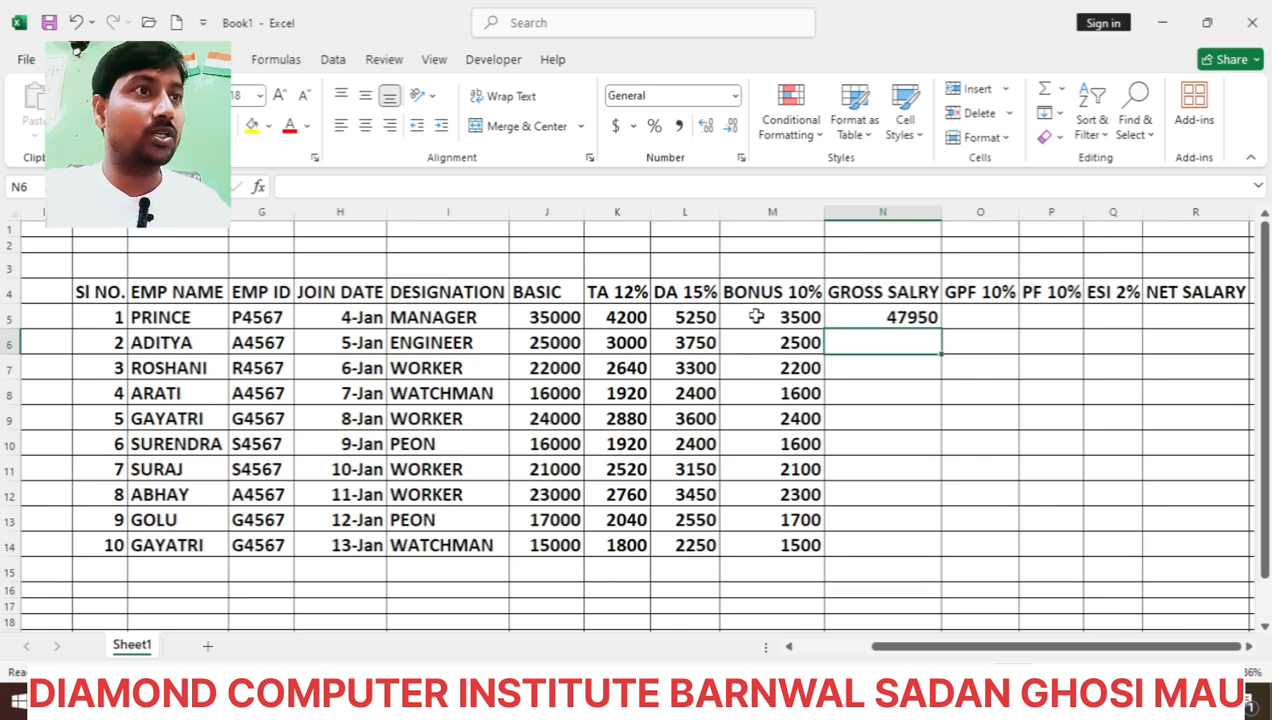
left_click(912, 320)
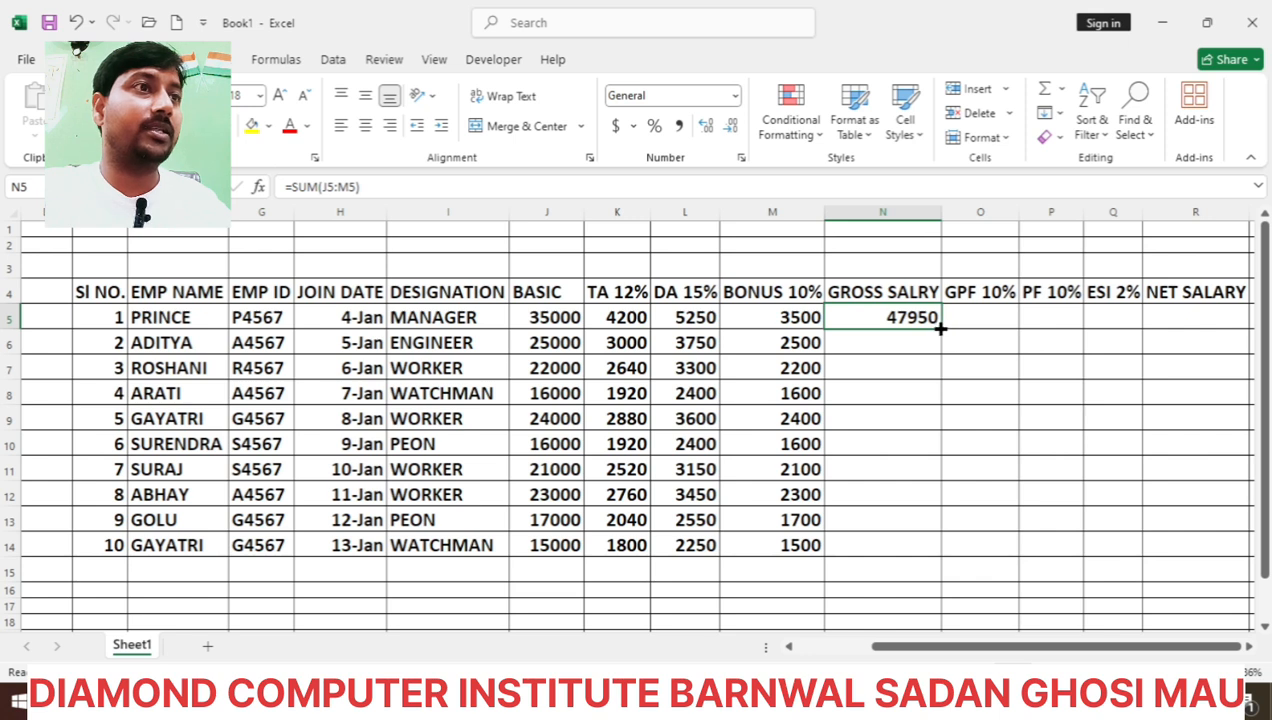
double_click(940, 327)
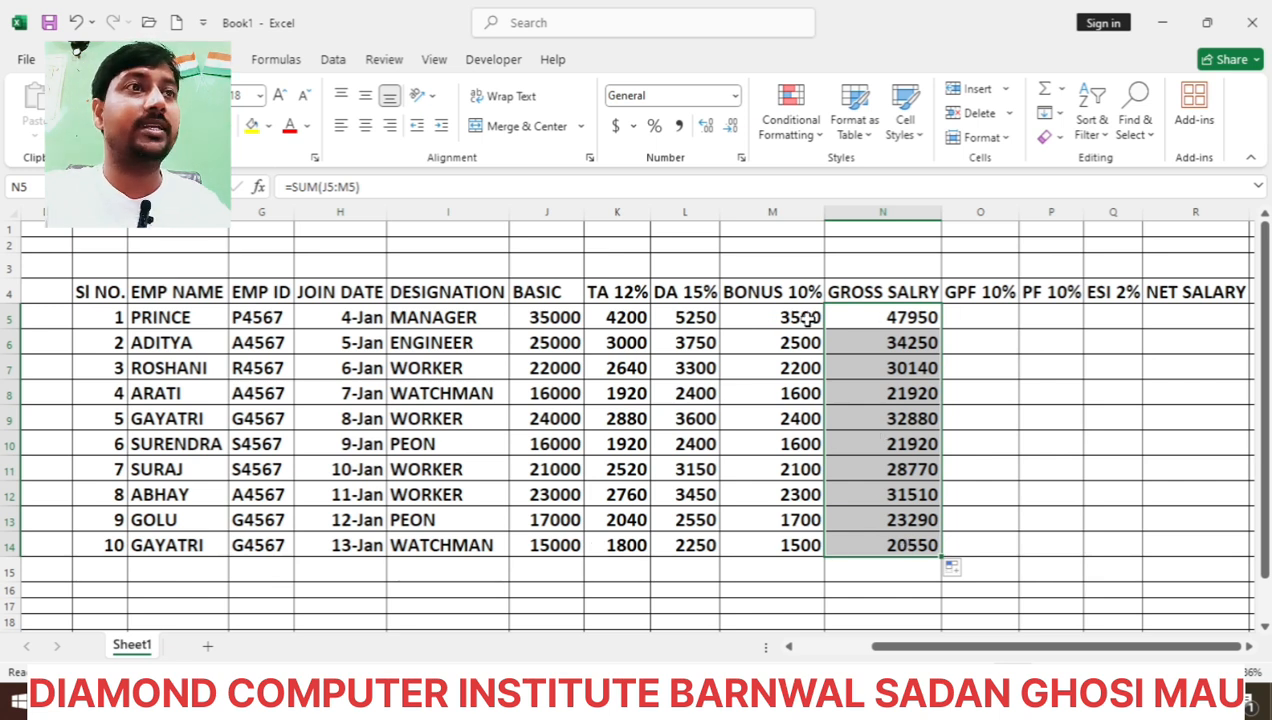
- Calculate GPF 10% for the first employee in O5 with the formula =(J5*10/100)
left_click(970, 318)
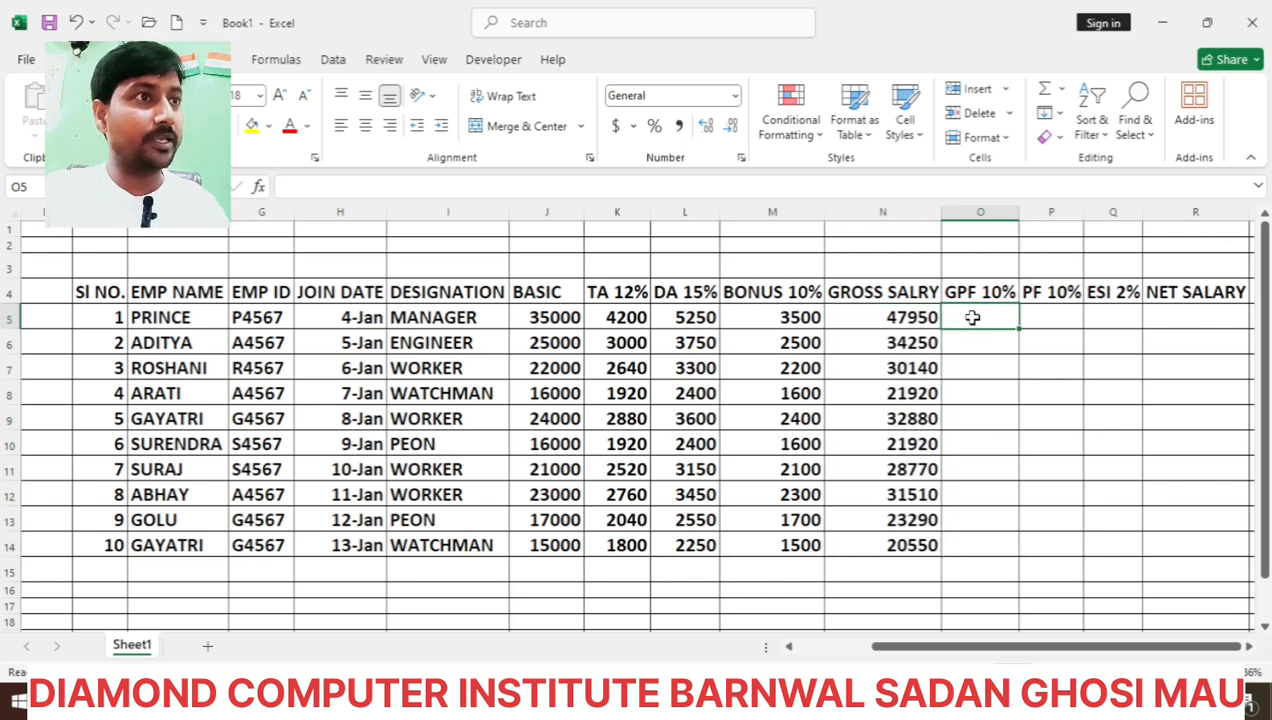
type("=(")
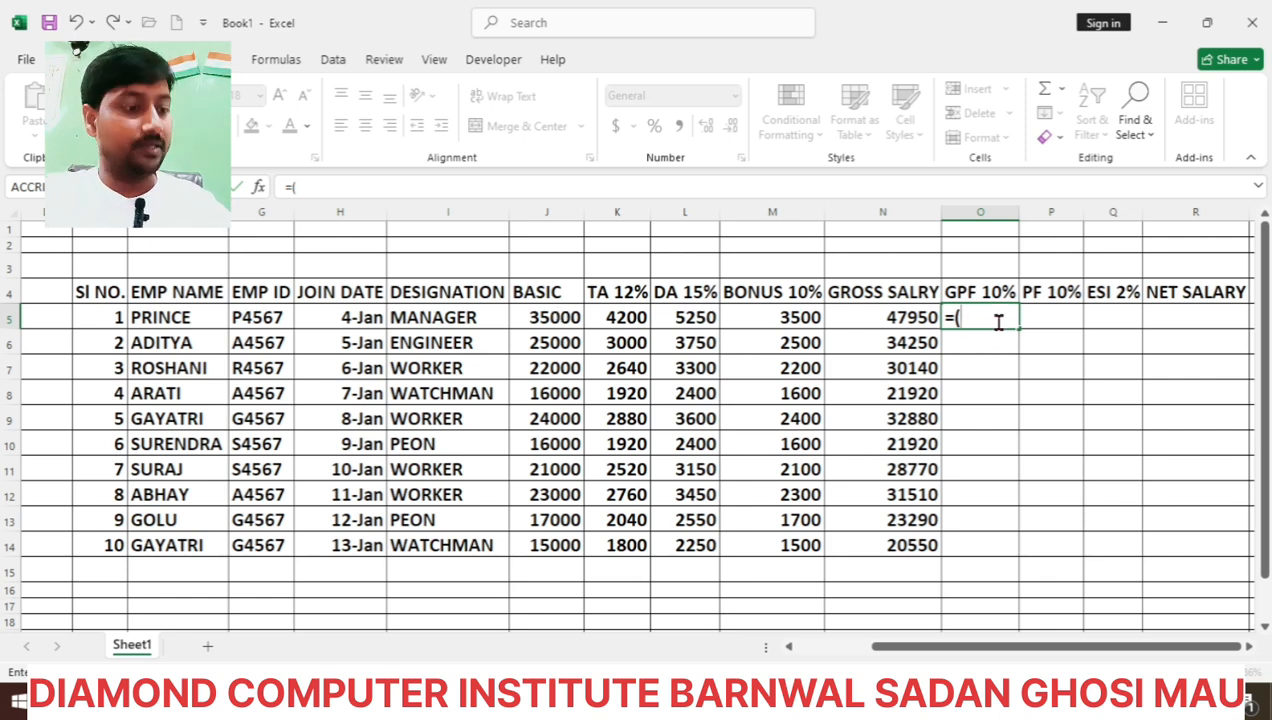
left_click(541, 318)
type("*")
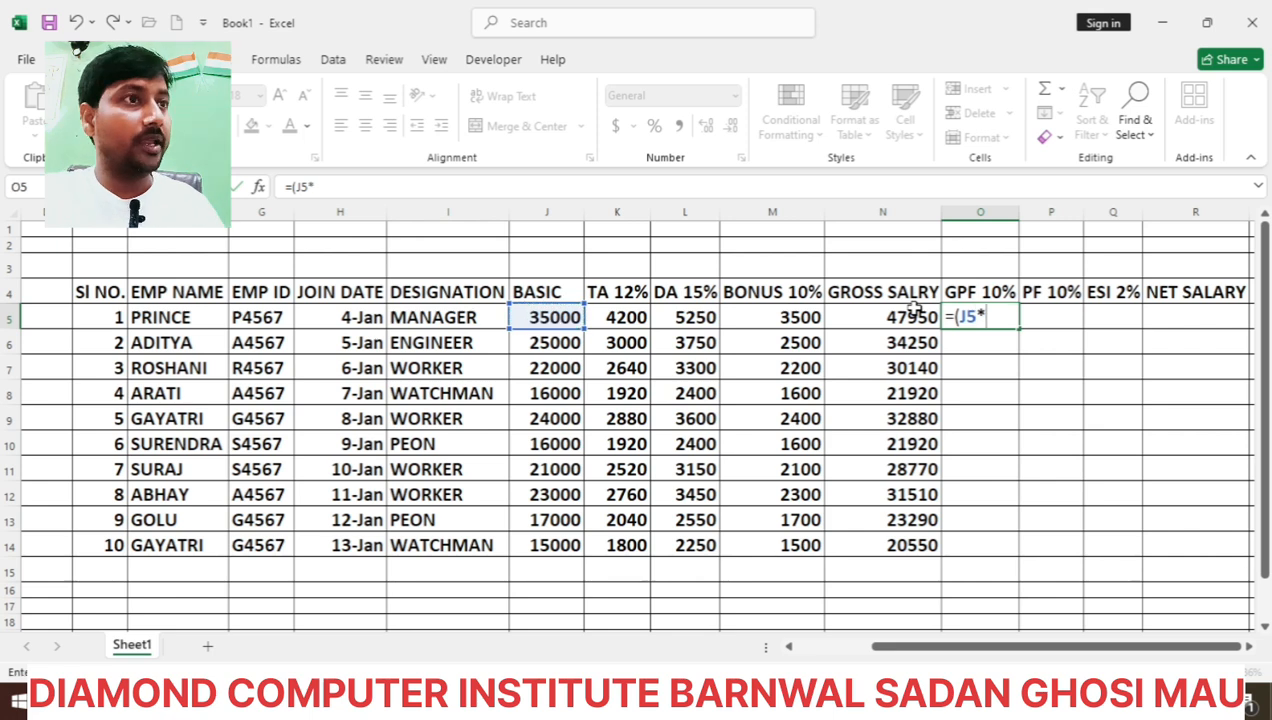
type("10/1")
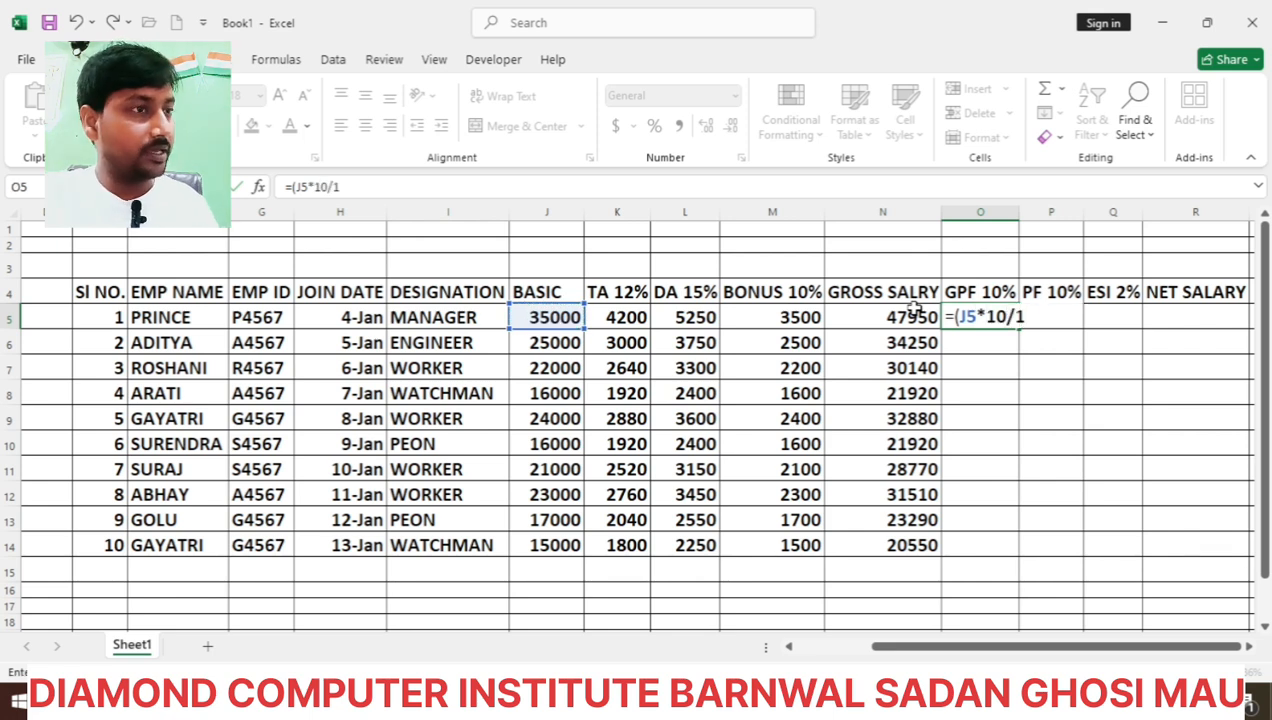
type("00)")
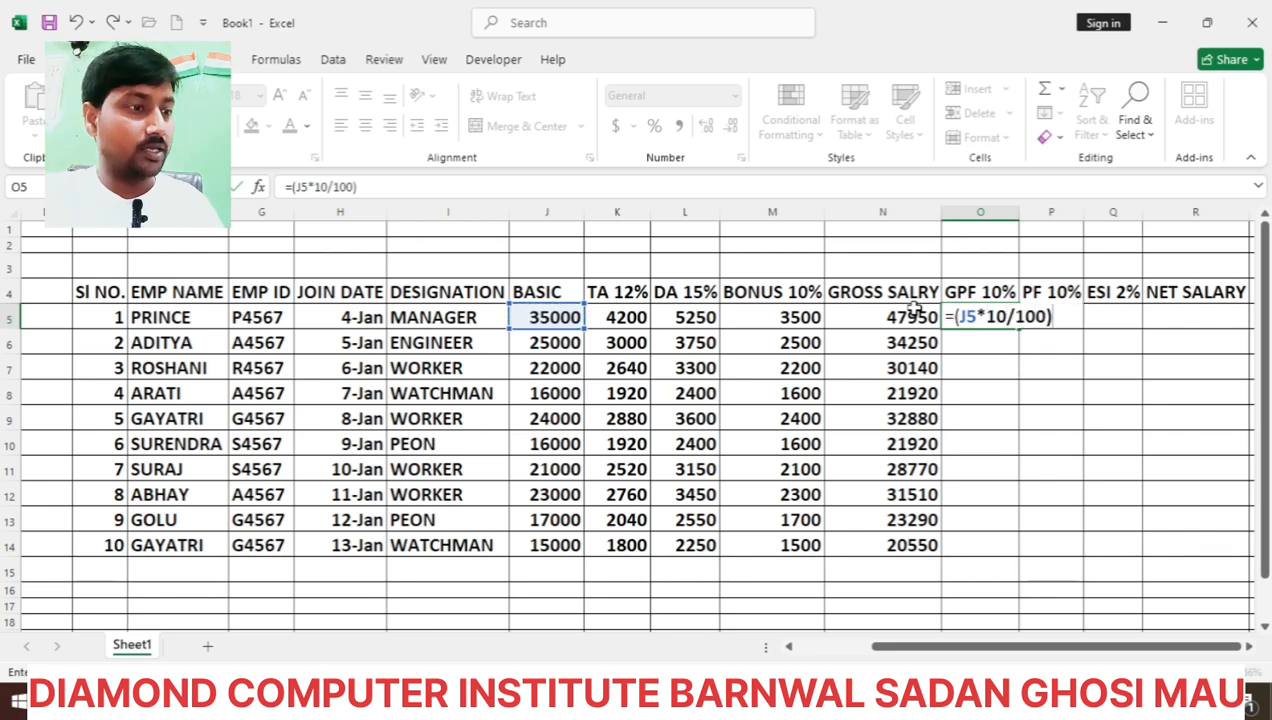
key("Return")
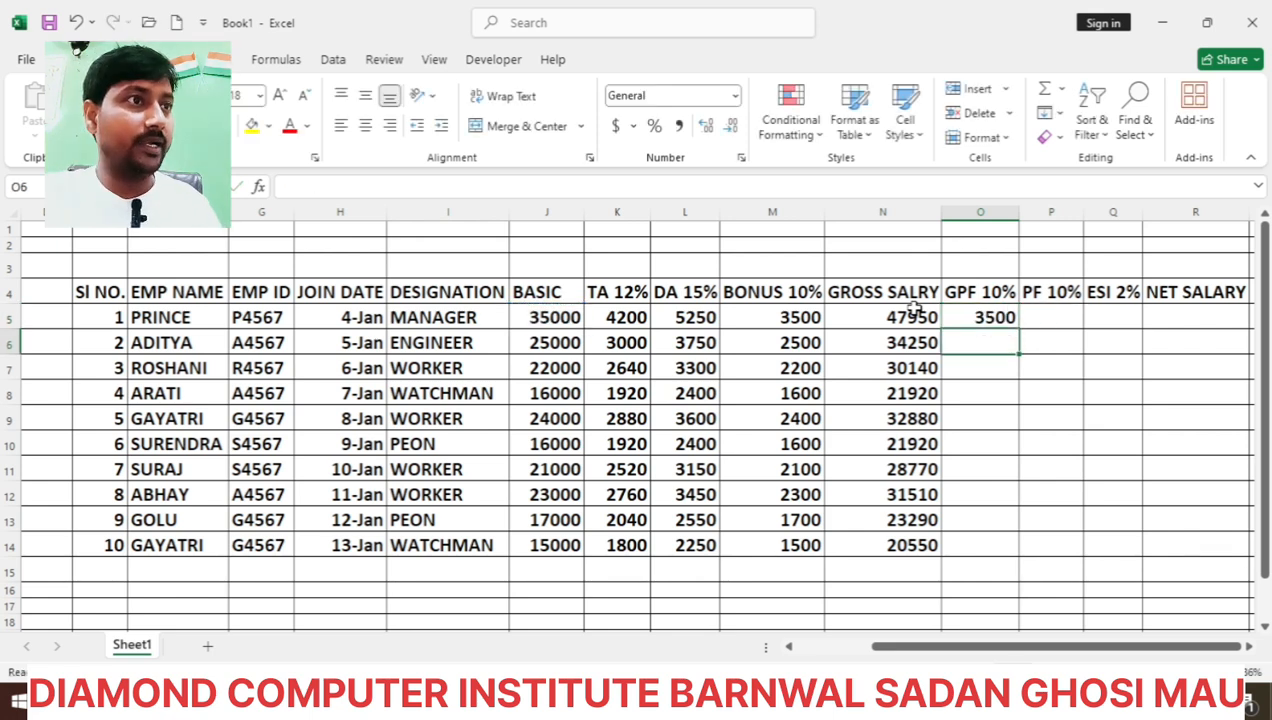
- Replace the GPF 10% column heading in O4 with HRA 5%
left_click(1053, 318)
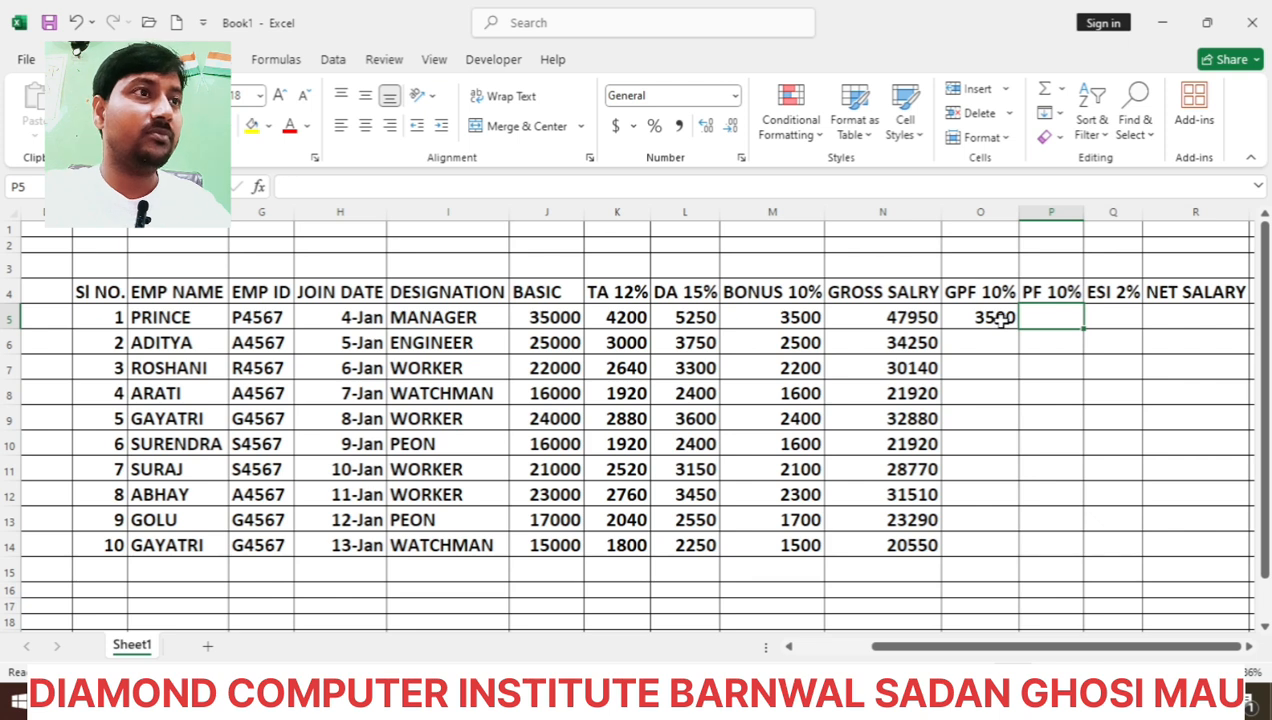
left_click(975, 292)
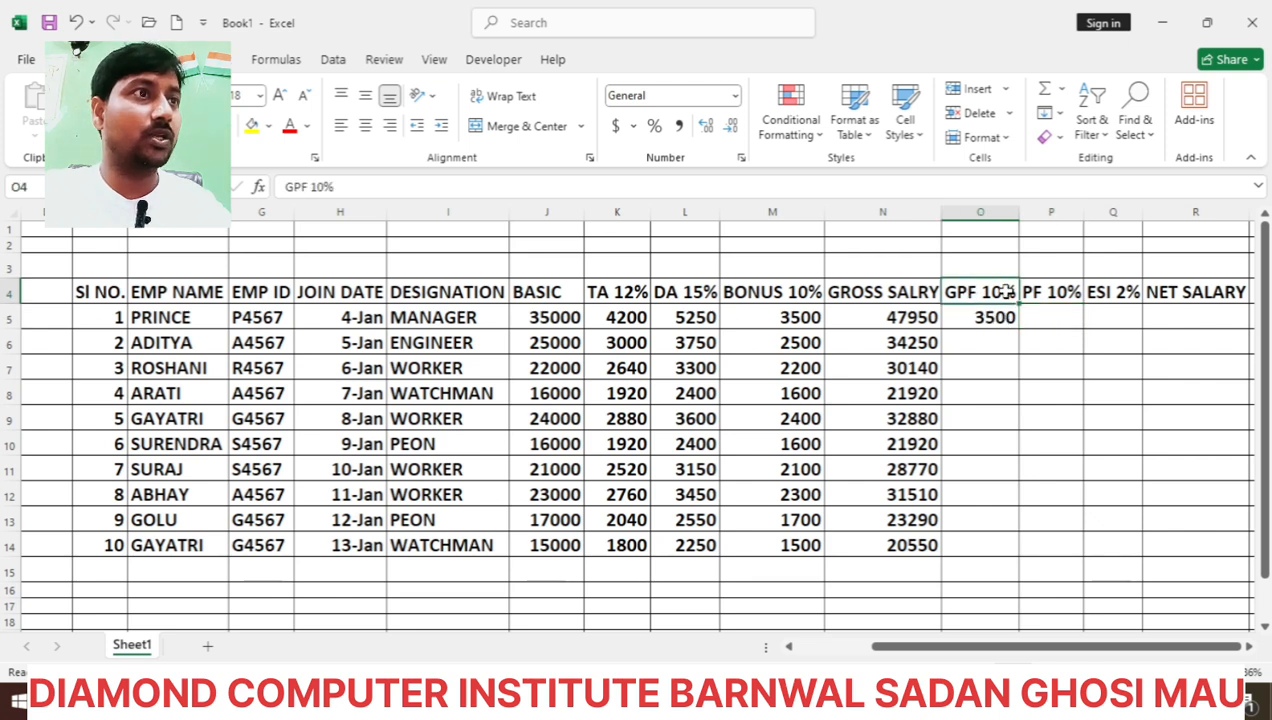
type("HRA 1")
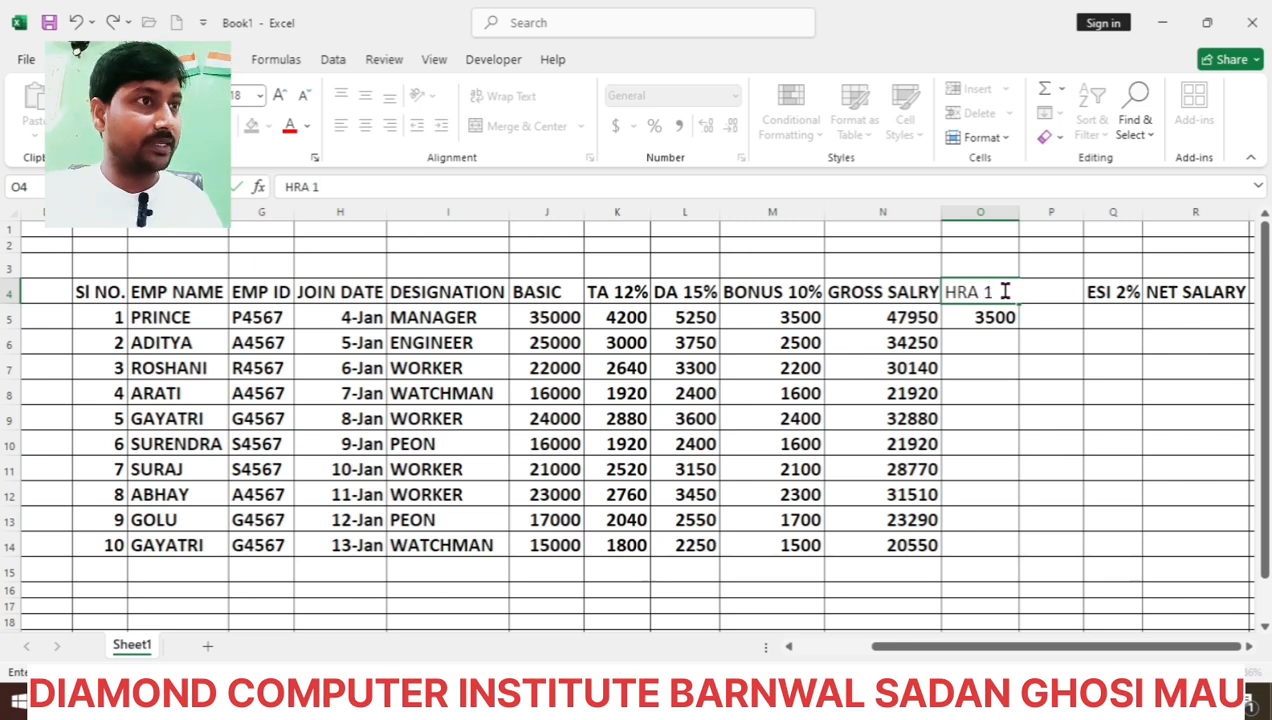
key("BackSpace")
key("BackSpace")
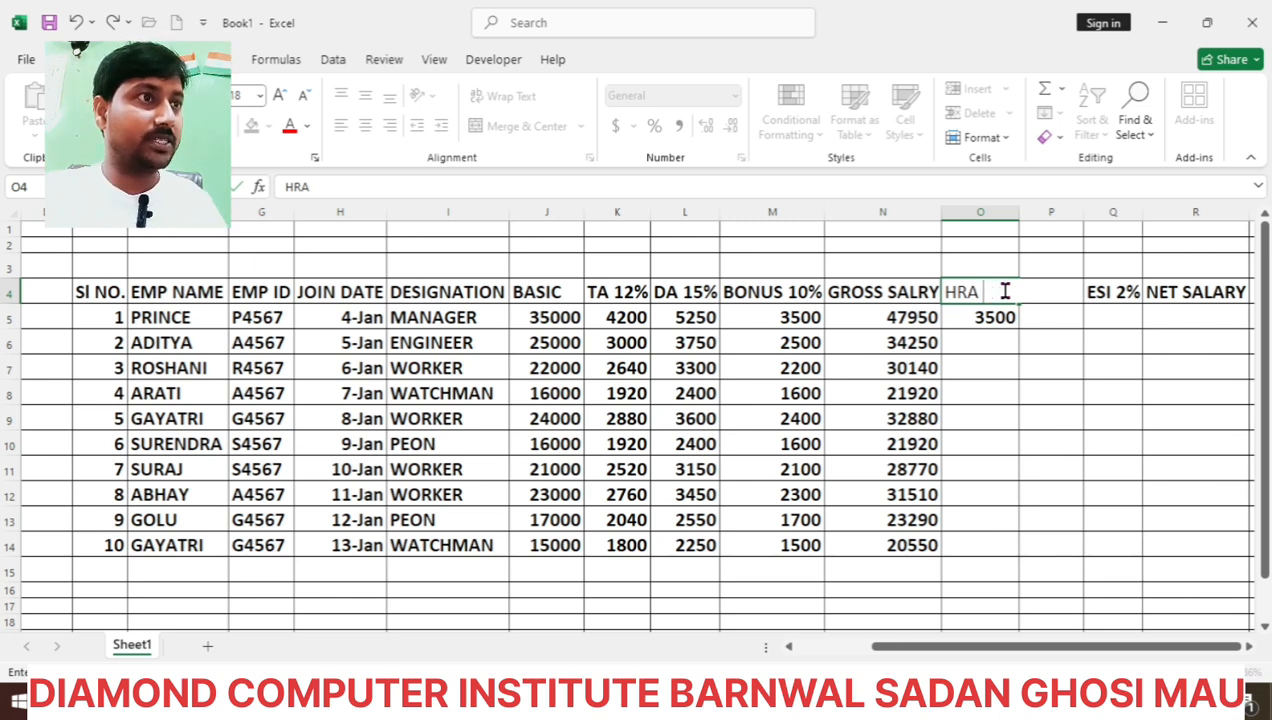
type("5")
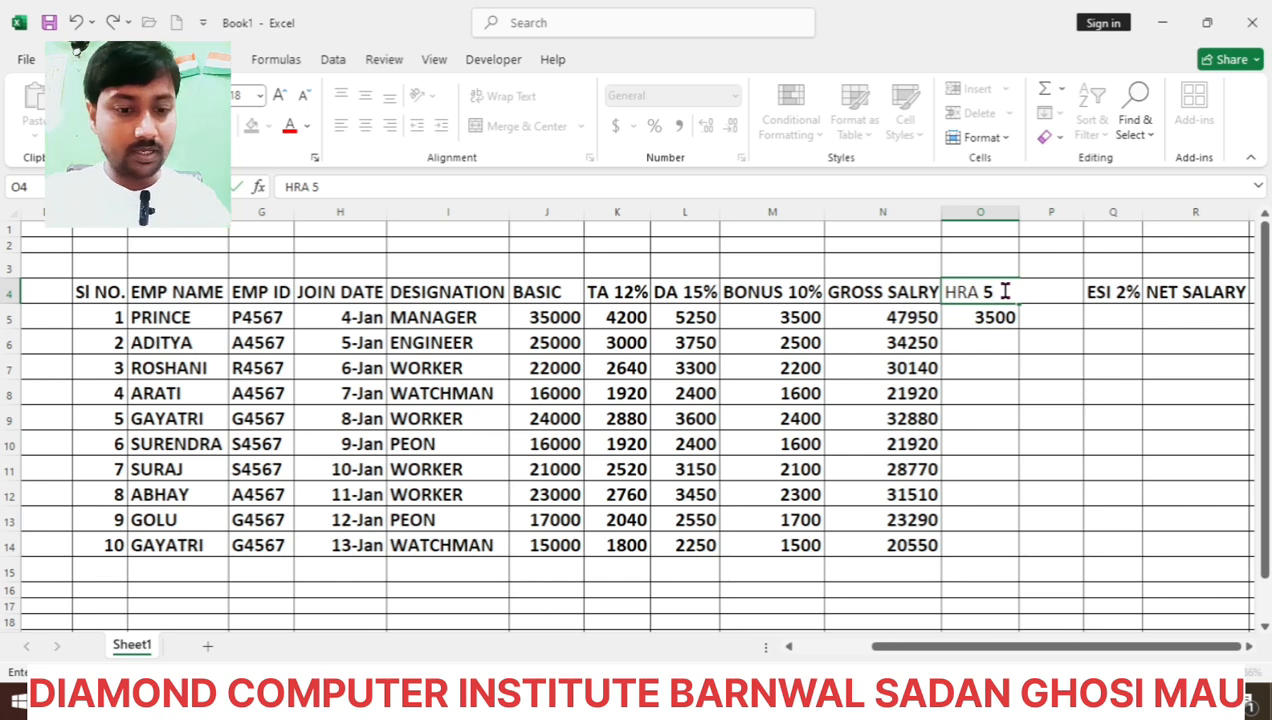
type("%")
key("Return")
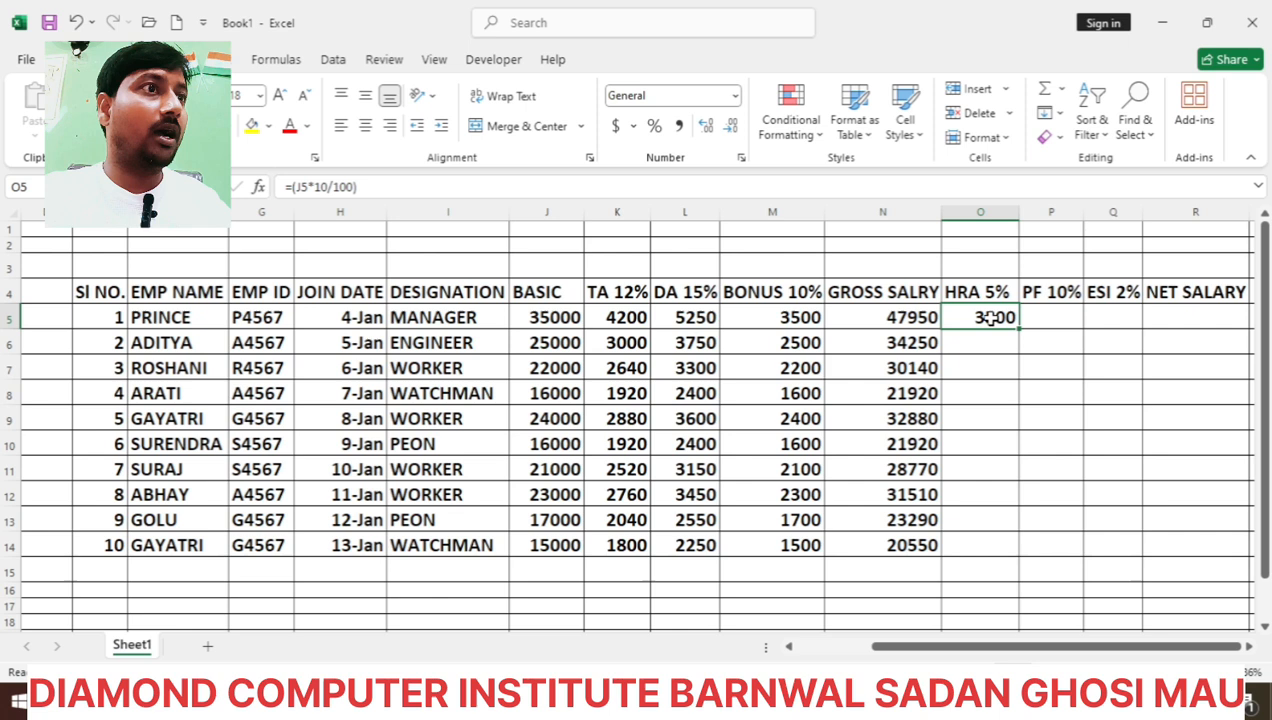
- Change the percentage in the O5 formula to 5 so it reads =(J5*5/100)
left_click(329, 188)
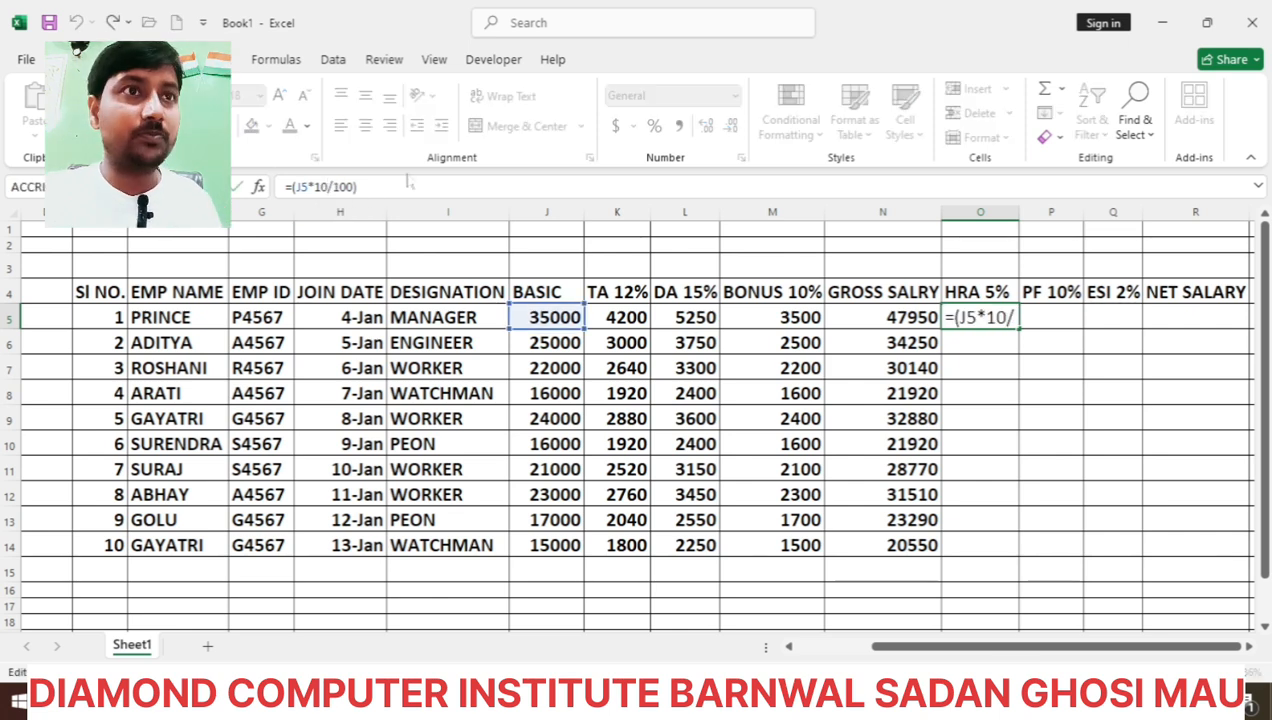
key("BackSpace")
key("BackSpace")
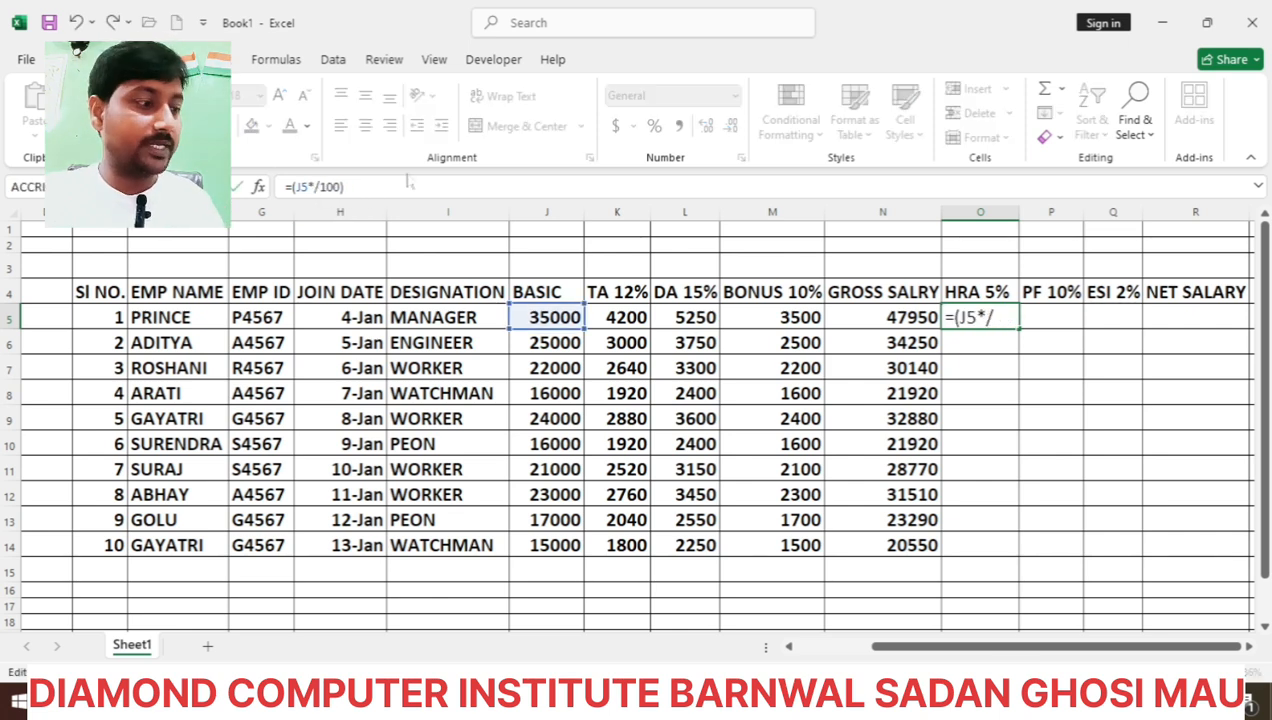
type("5")
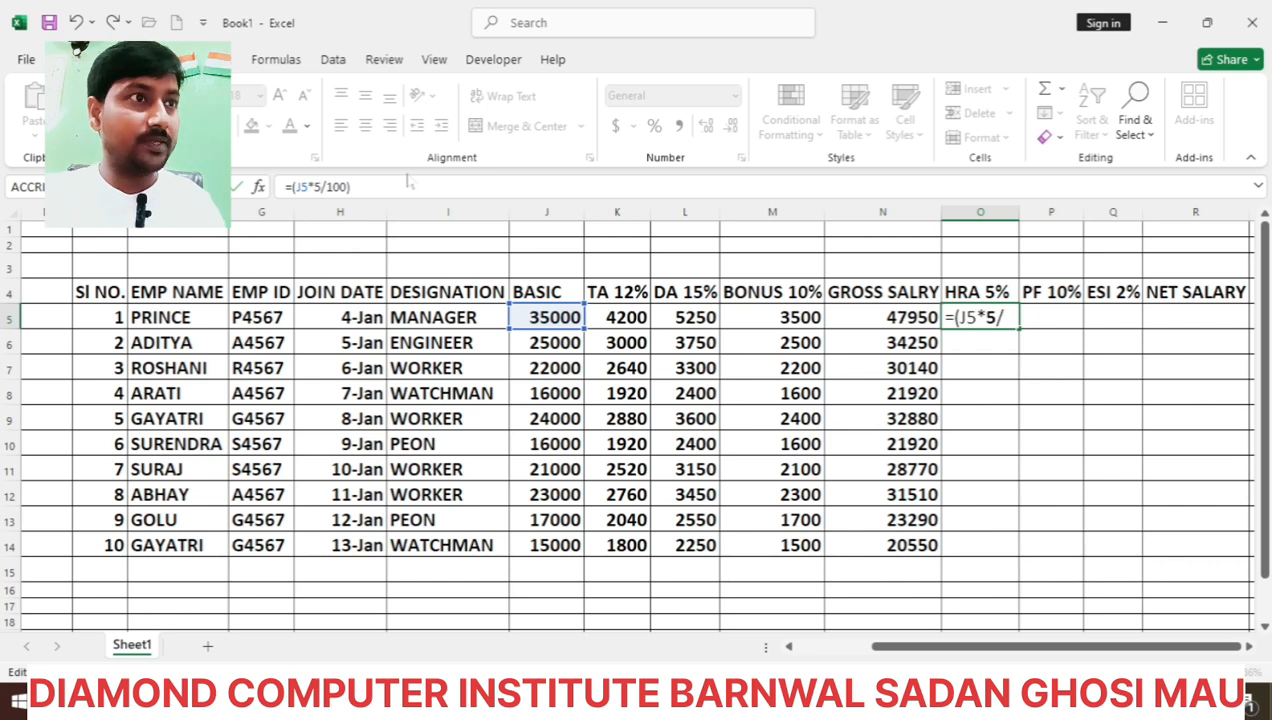
key("Return")
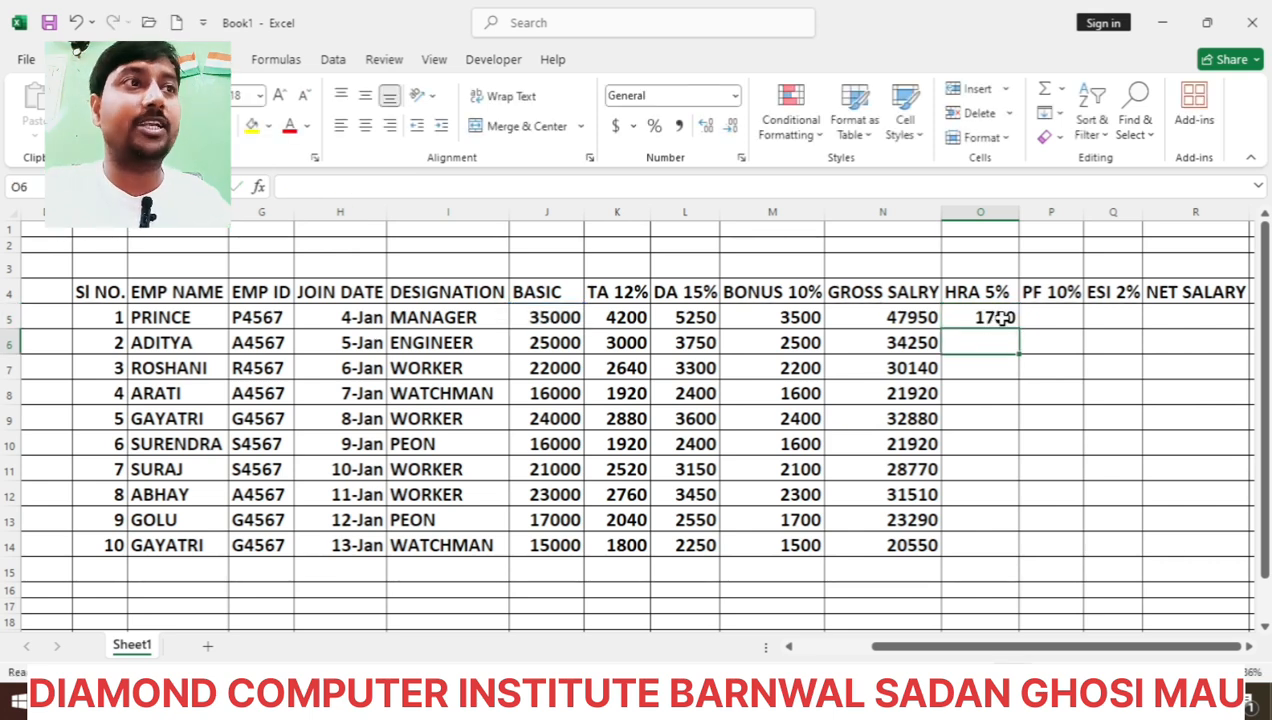
- Calculate PF 10% for the first employee in P5 with the formula =(J5*10/100)
left_click(1042, 315)
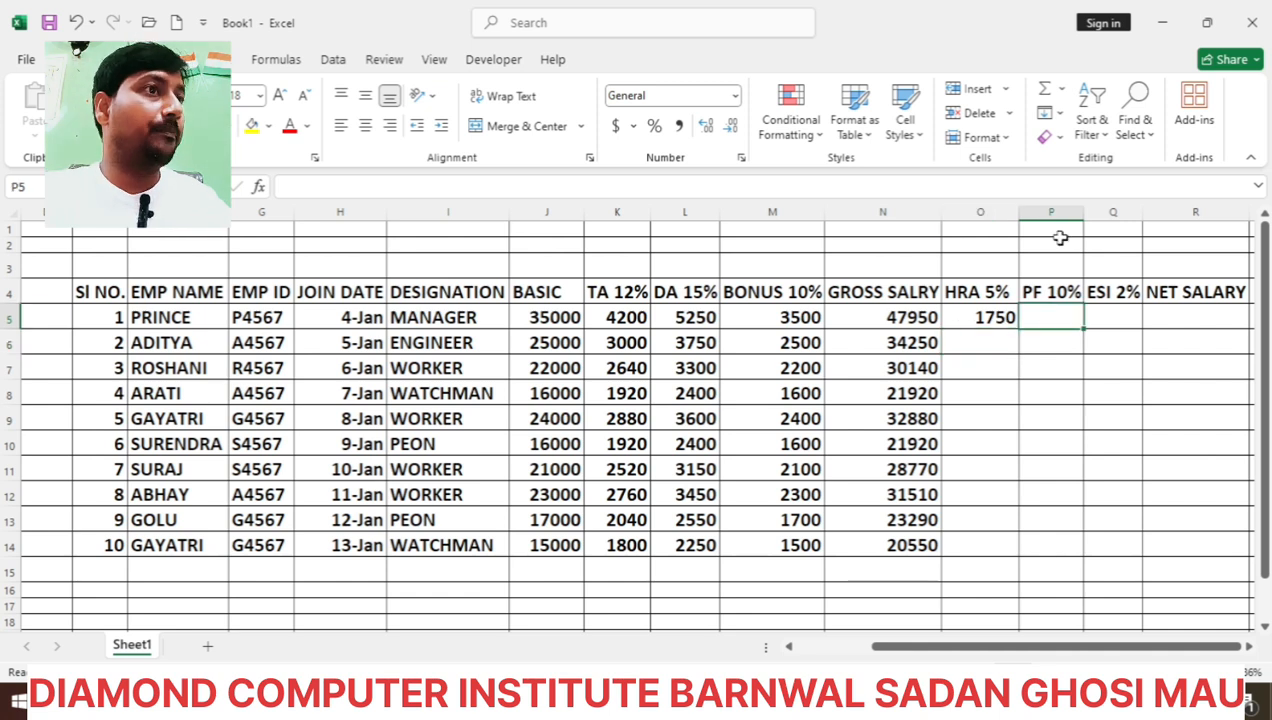
type("=(")
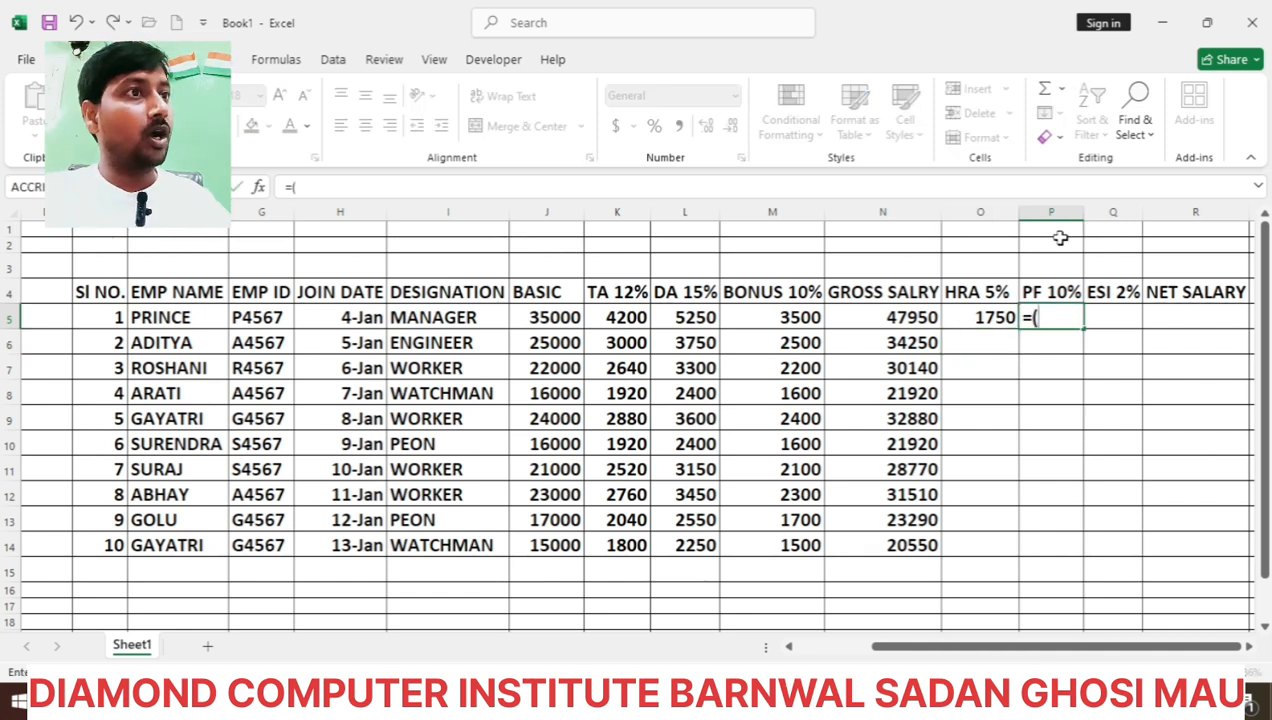
left_click(562, 317)
type("*10")
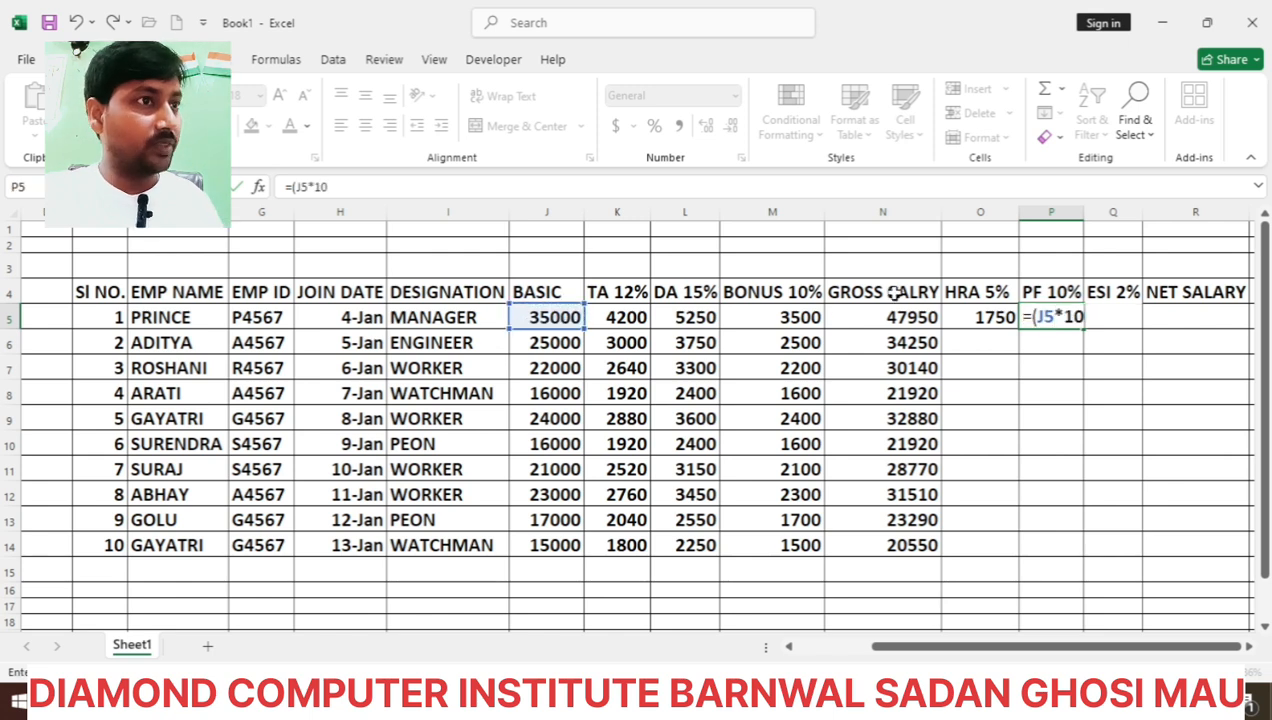
type("/100")
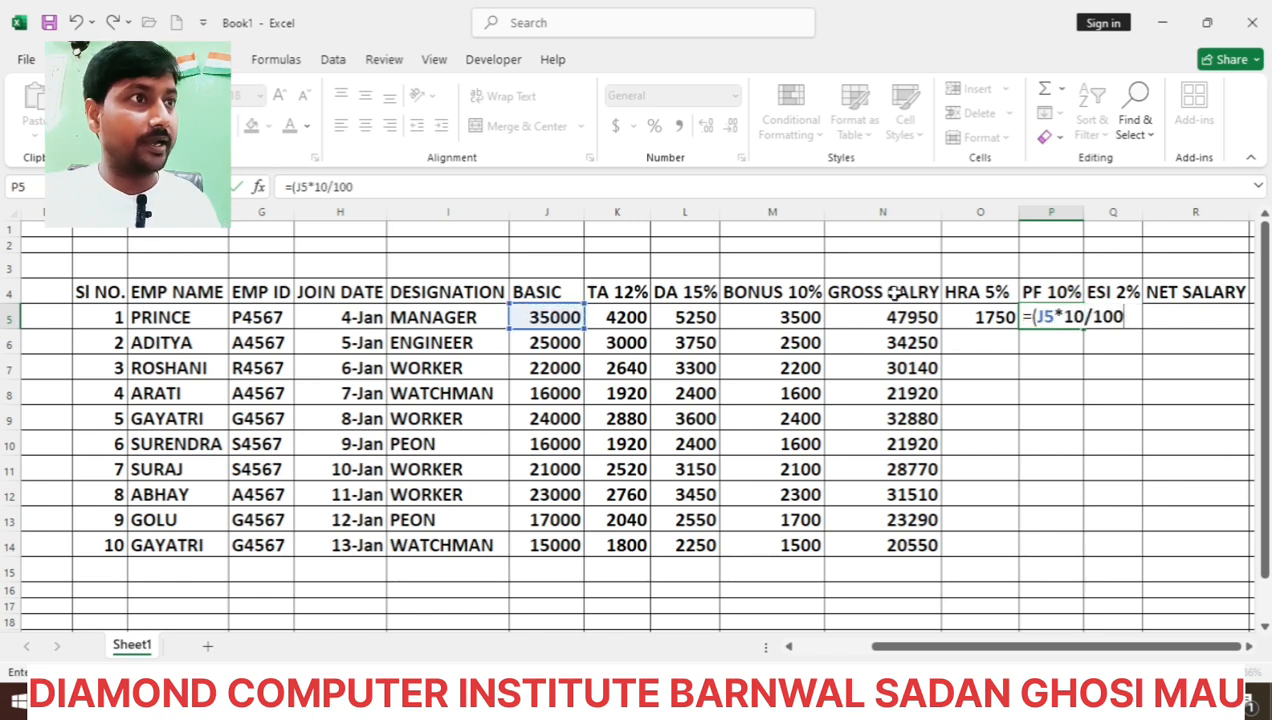
type(")")
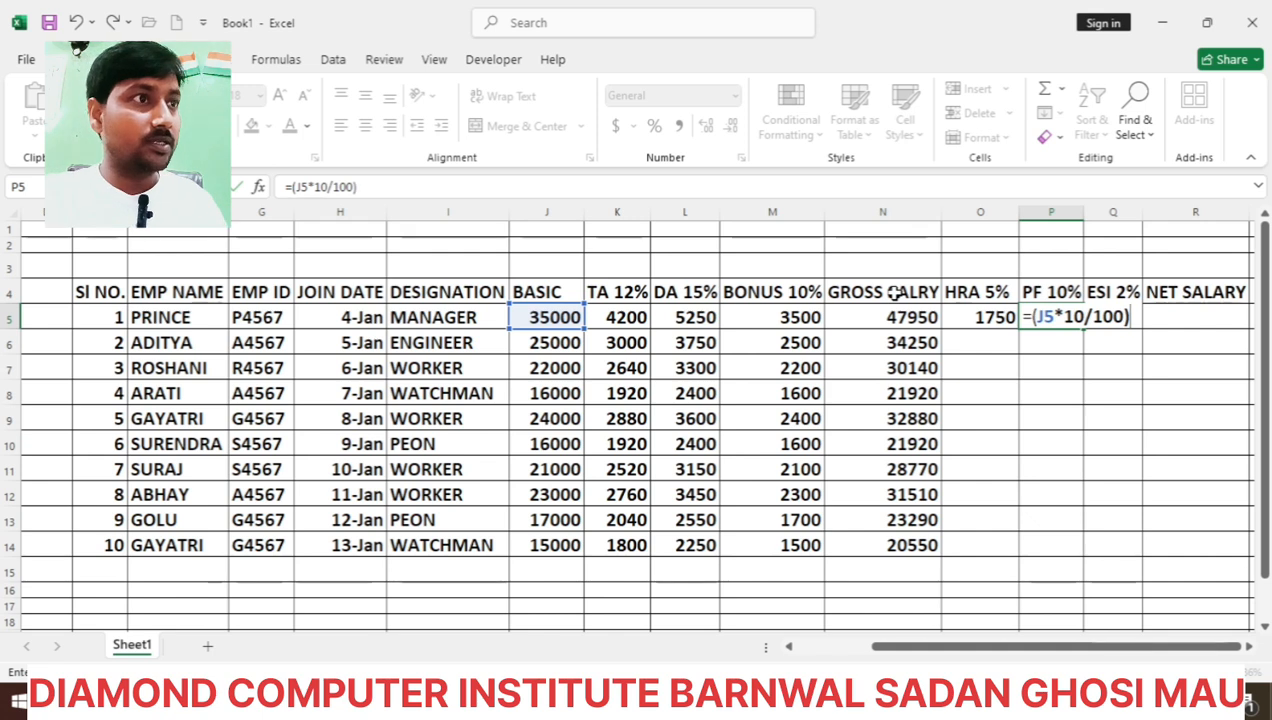
key("Return")
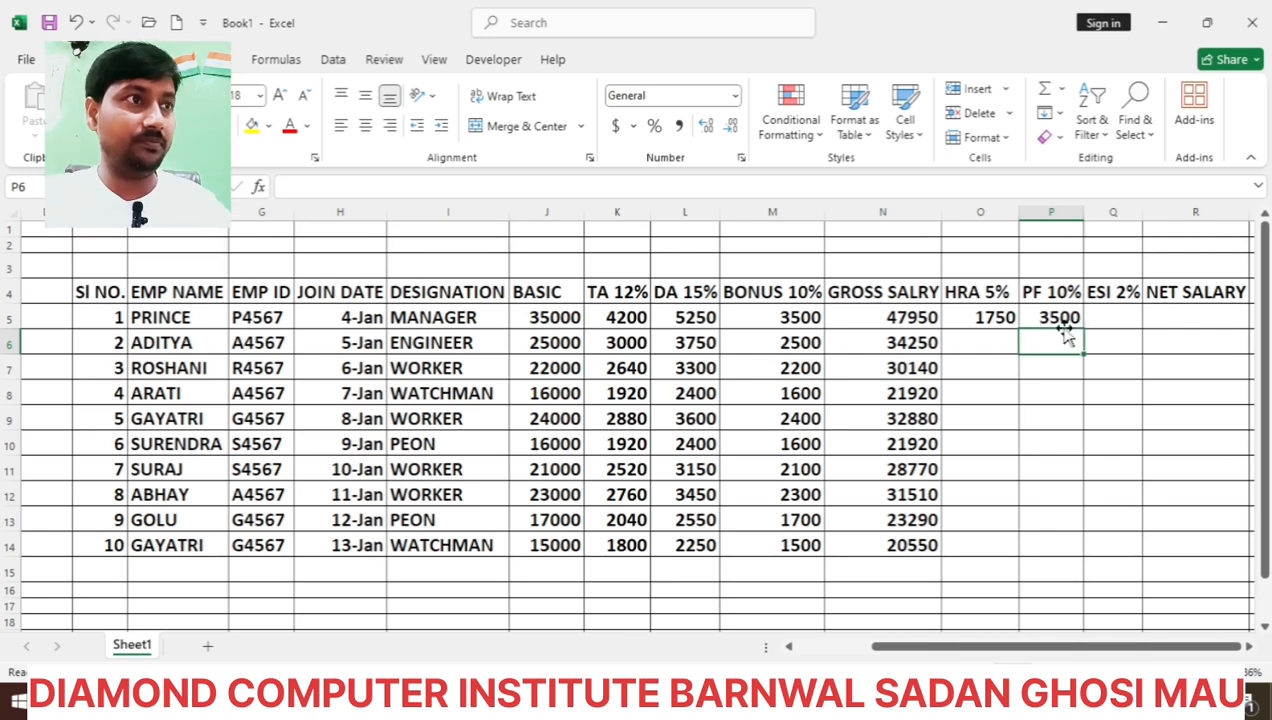
- Calculate ESI 2% for the first employee in Q5 with the formula =(J5*2/100)
left_click(1113, 315)
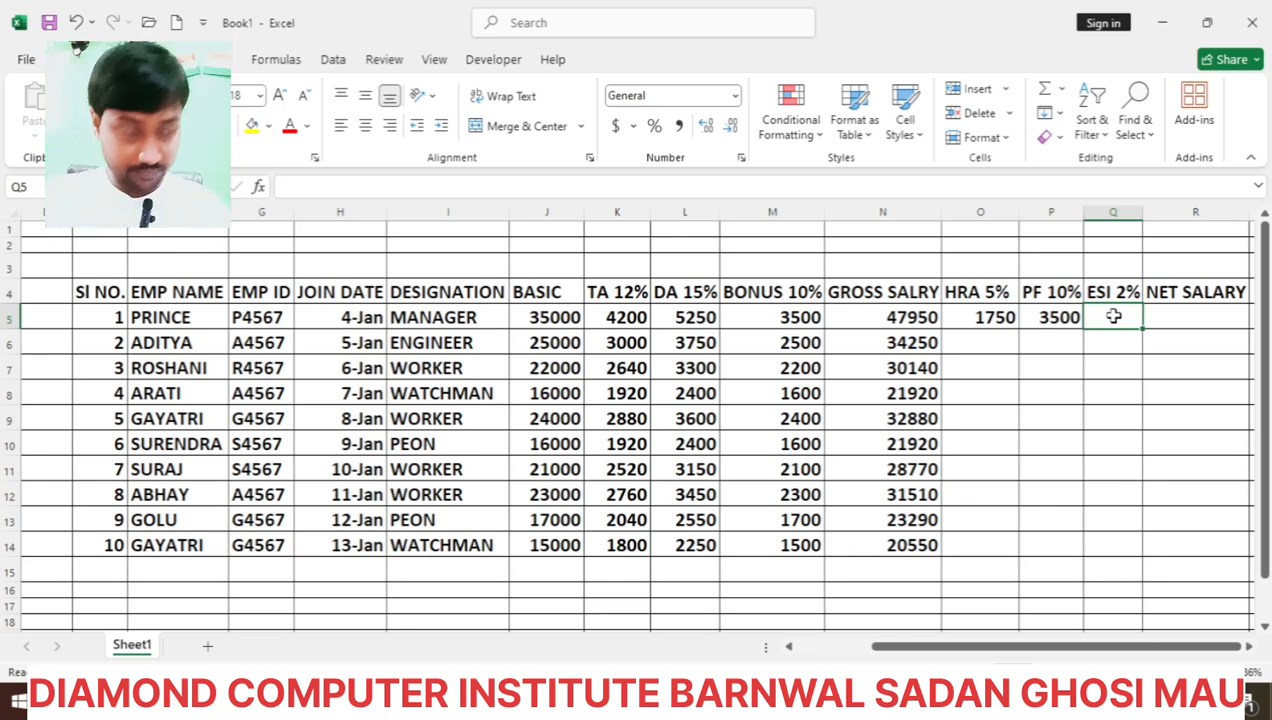
type("=")
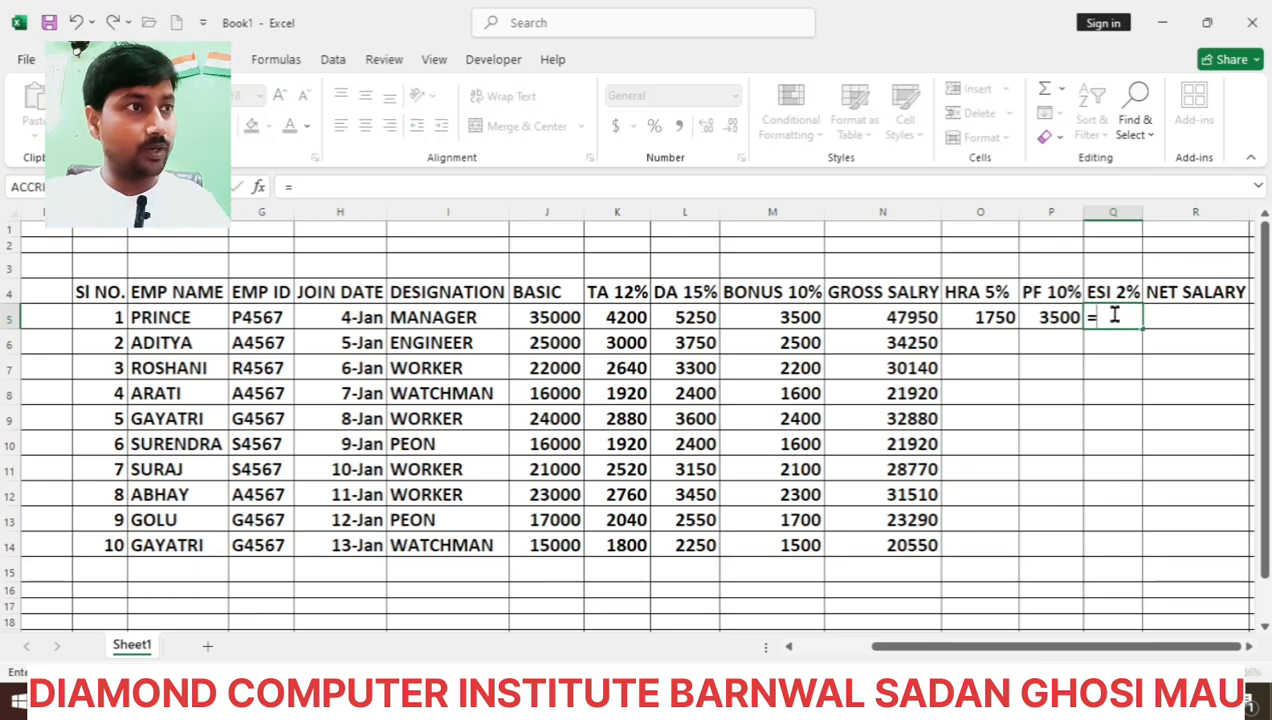
type("(")
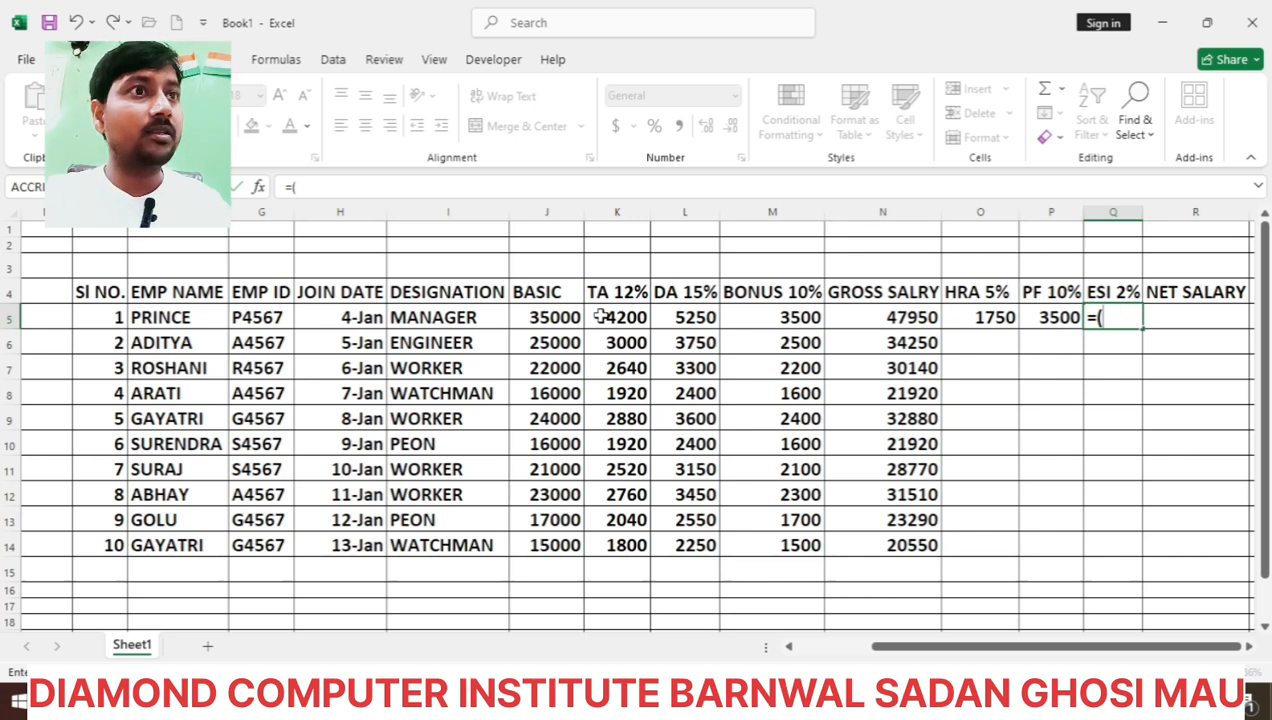
left_click(552, 316)
type("*")
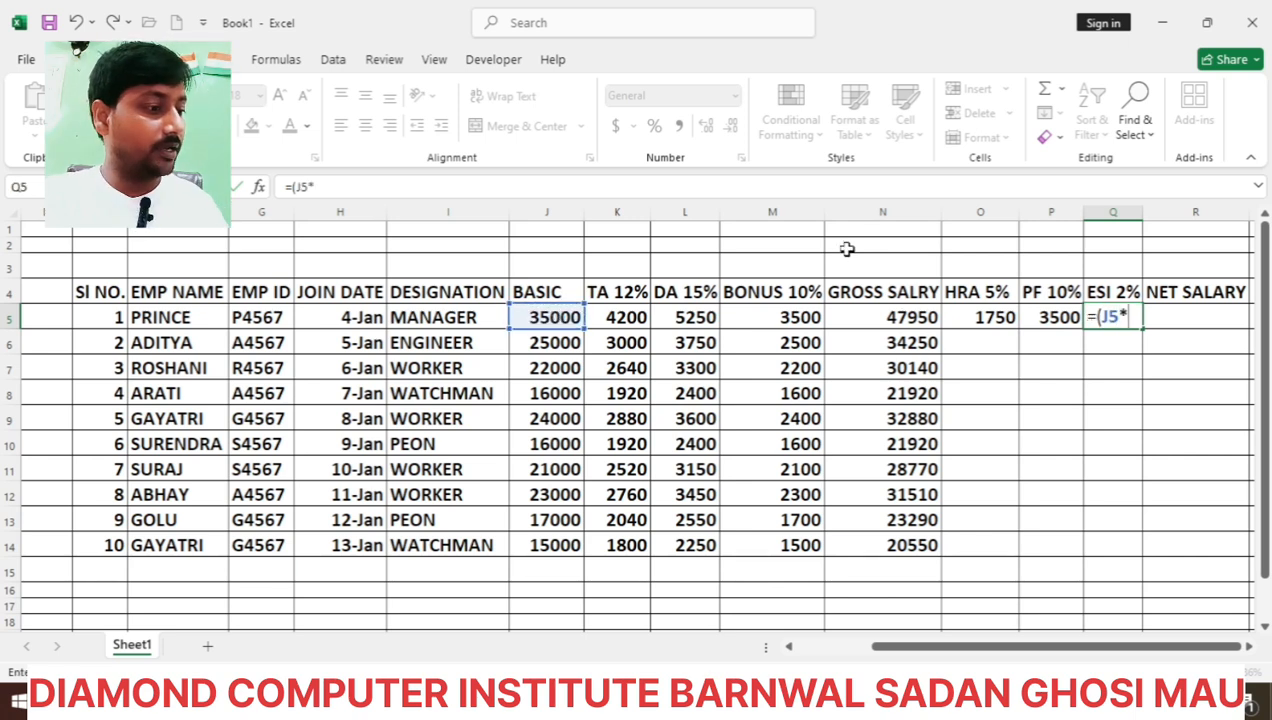
type("2/")
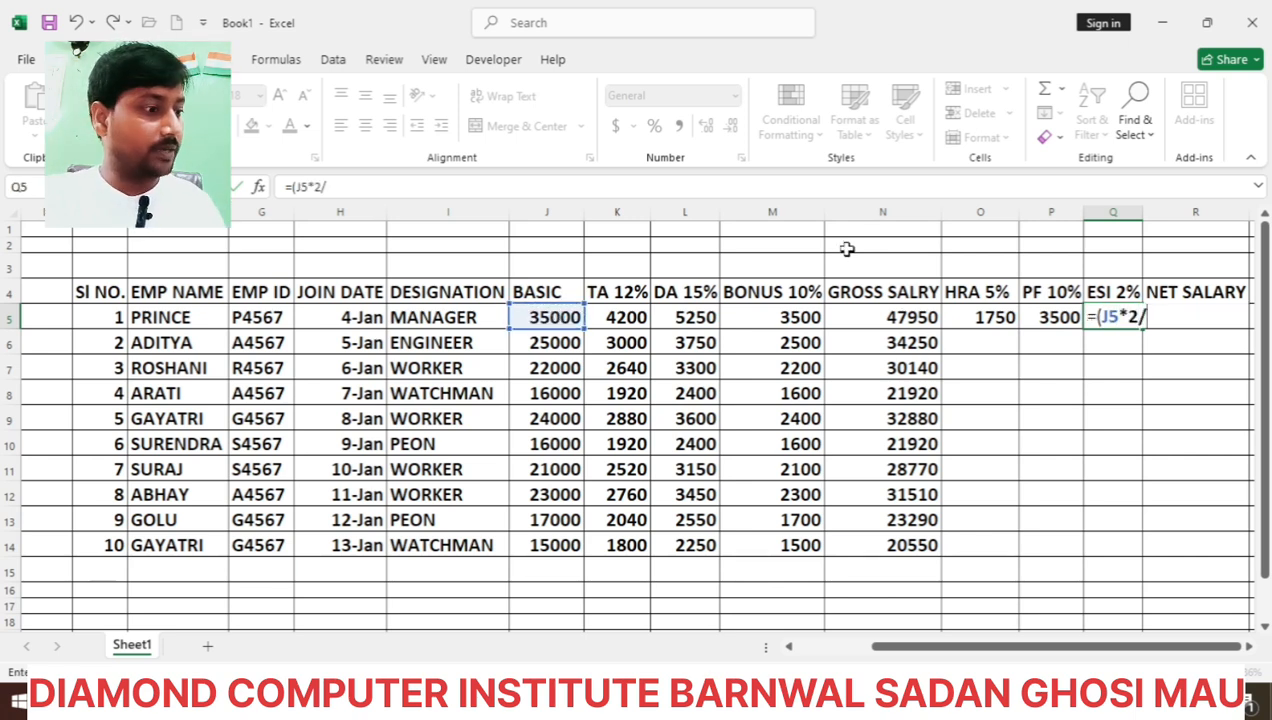
type("100)")
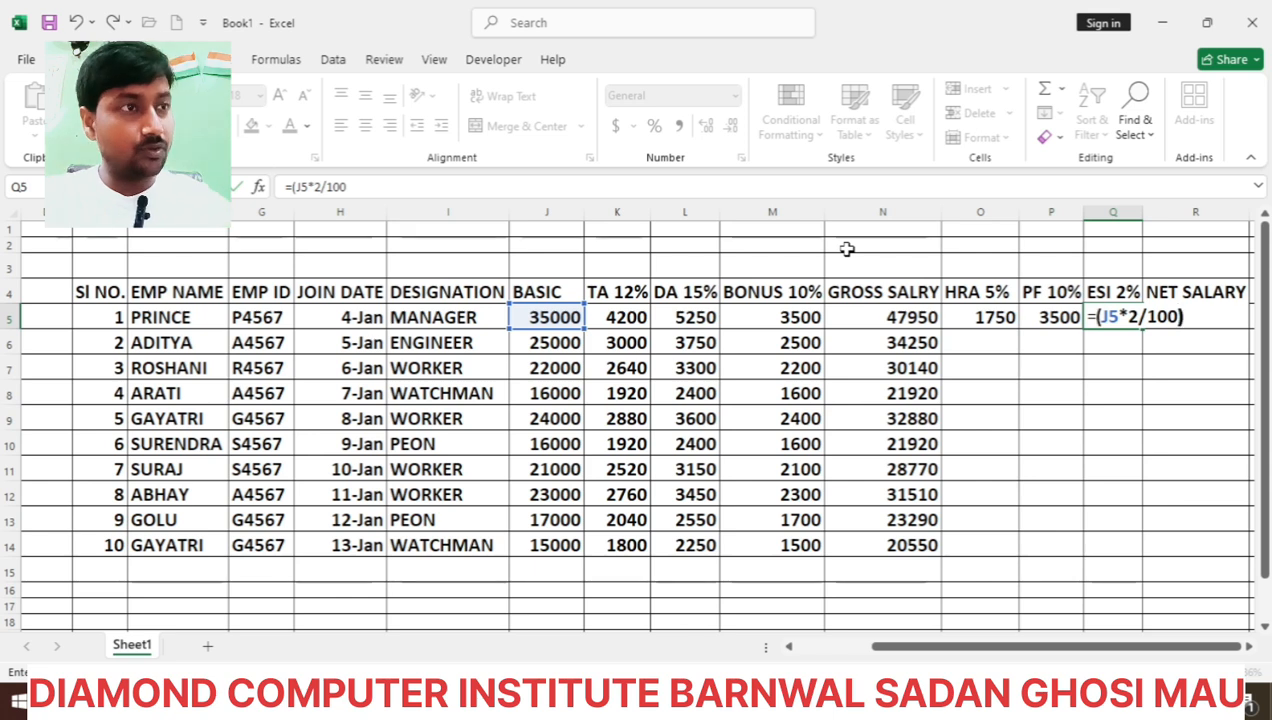
key("Return")
- Fill the HRA, PF and ESI formulas from O5, P5 and Q5 down to row 14 for all employees
scroll(1088, 307, "down", 1)
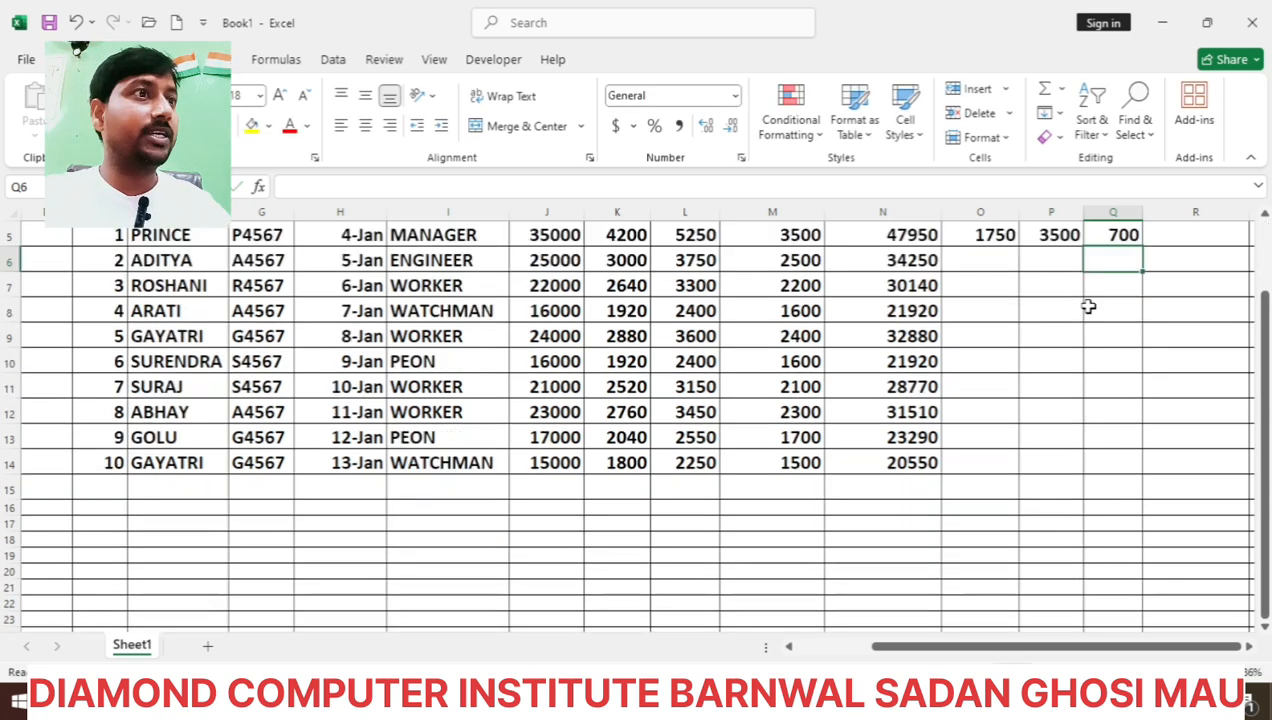
scroll(1124, 312, "down", 1)
scroll(1150, 325, "up", 2)
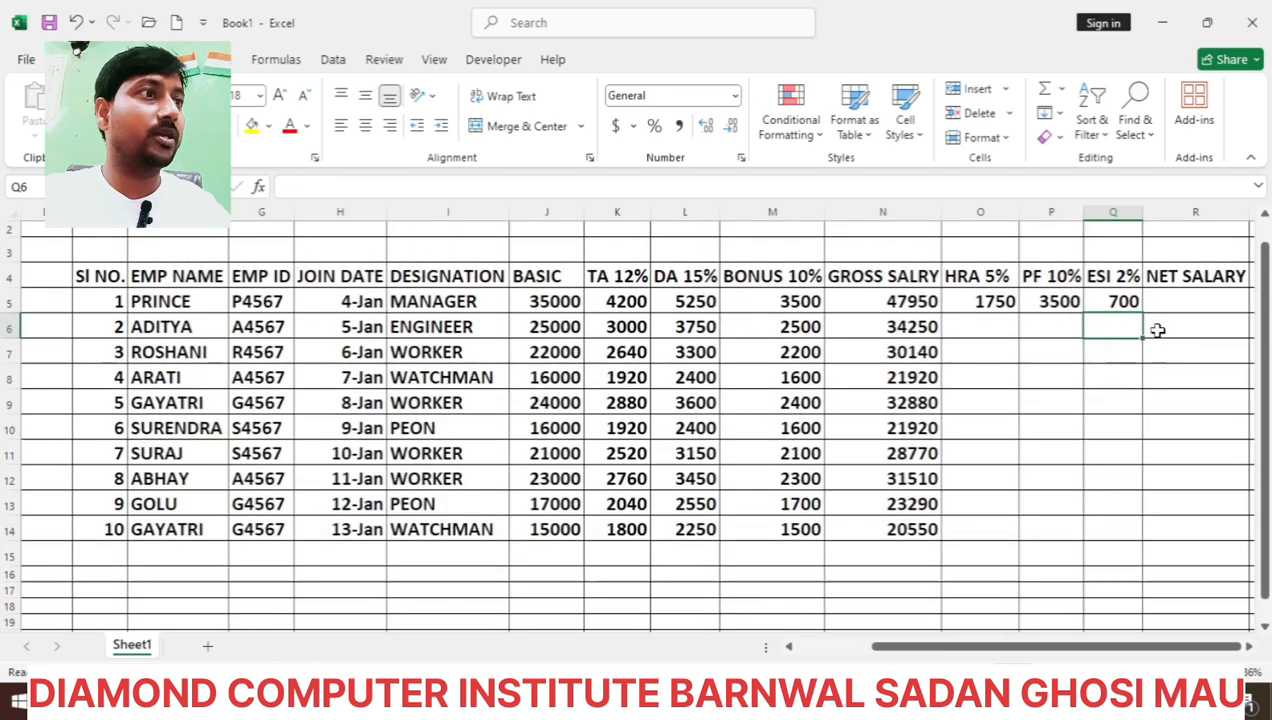
left_click(995, 300)
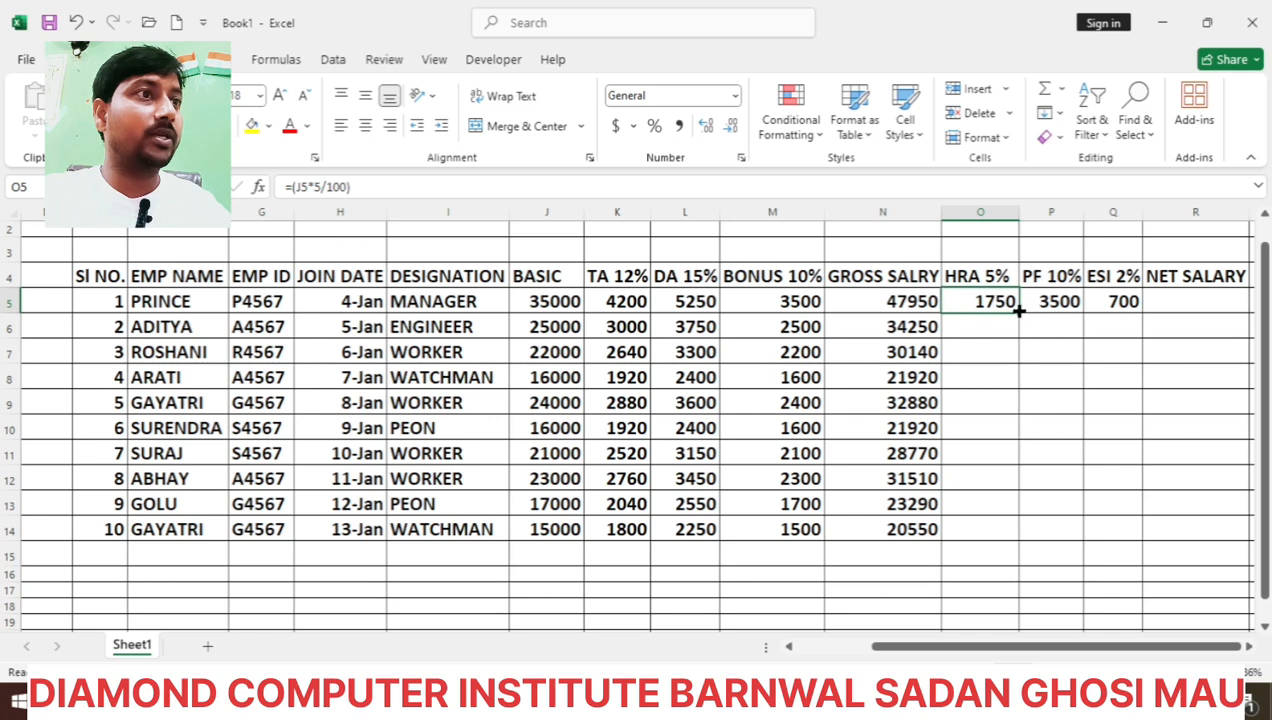
double_click(1018, 309)
left_click(1073, 306)
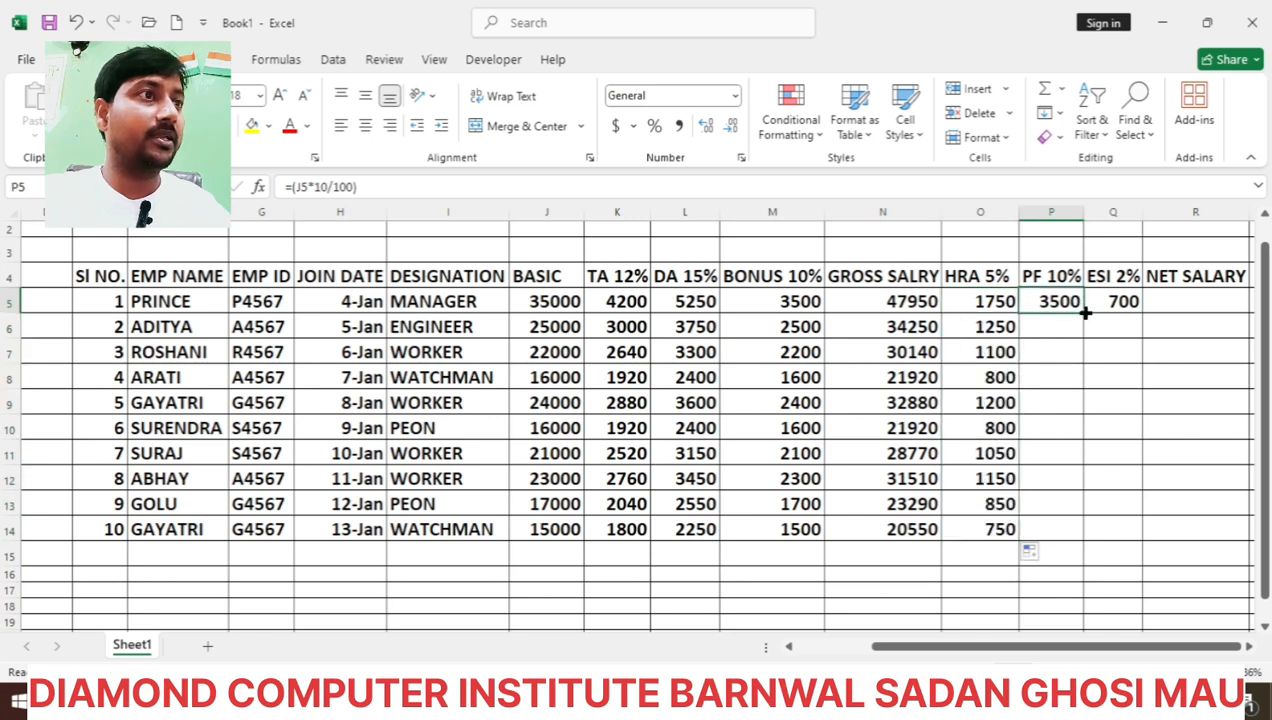
double_click(1085, 313)
left_click(1133, 306)
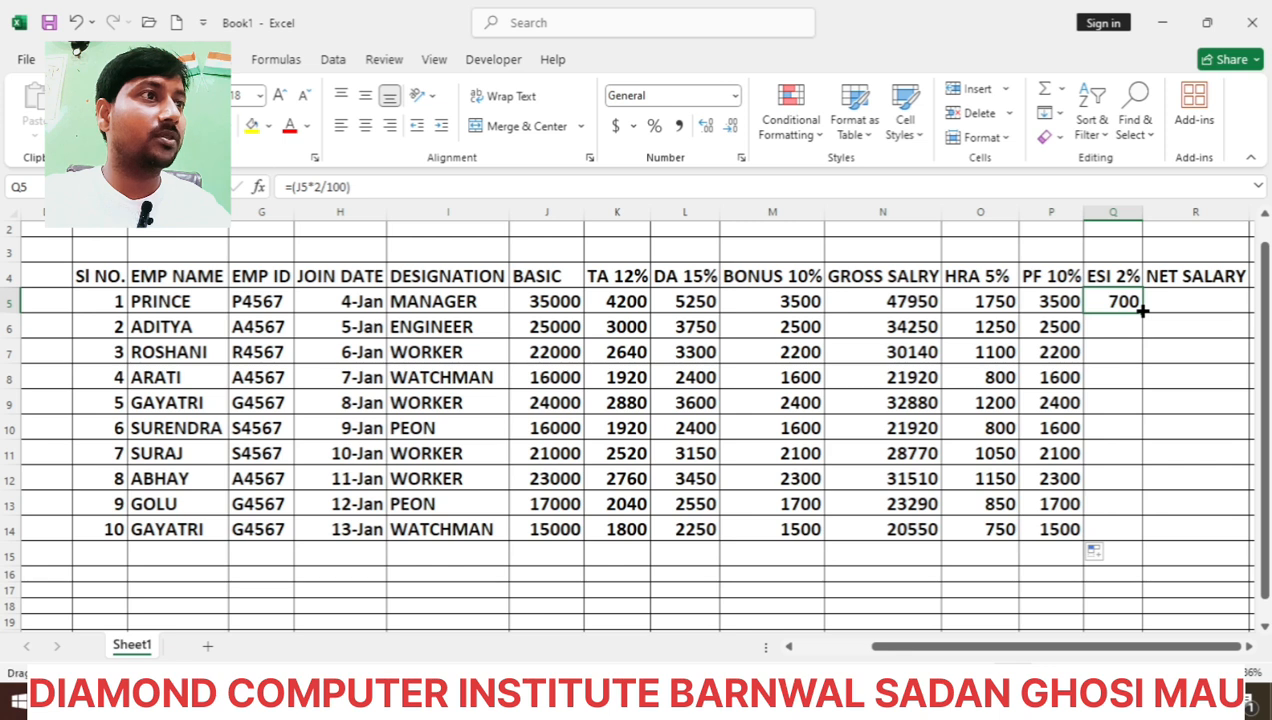
double_click(1141, 313)
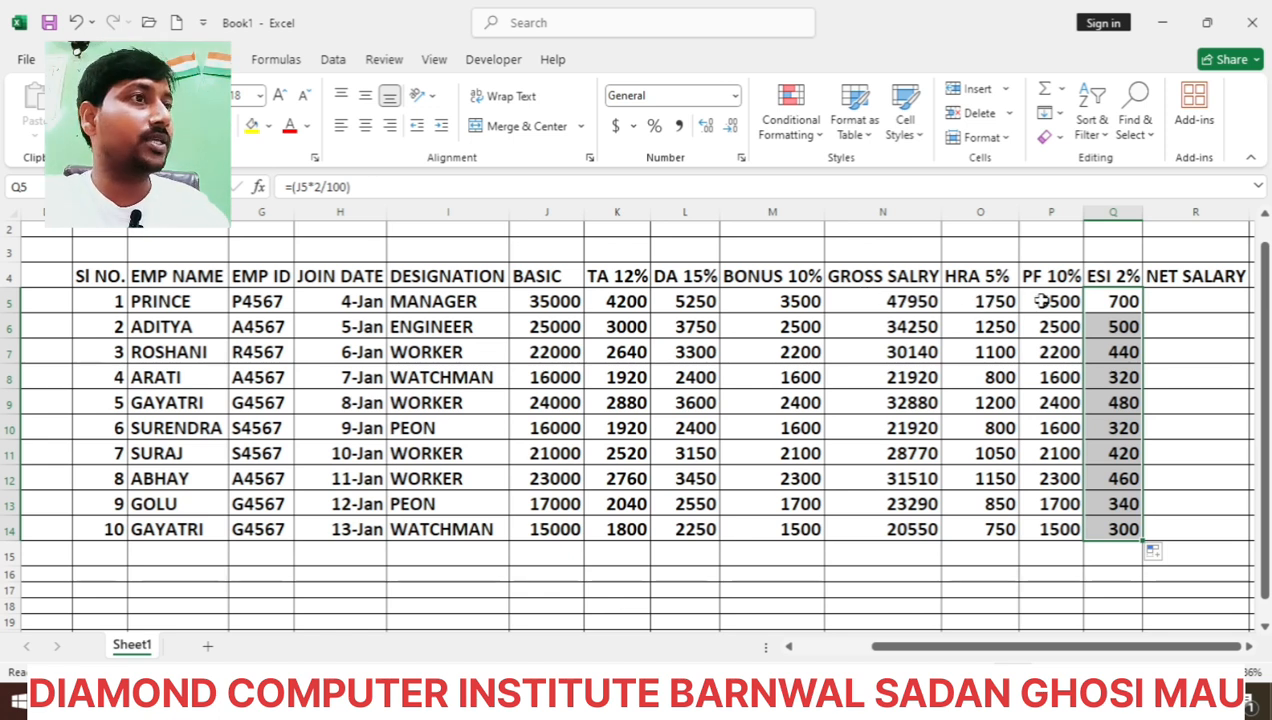
- Calculate the first employee's net salary in R5 by subtracting HRA, PF and ESI from gross salary with =(N5-O5-P5-Q5)
left_click(1183, 303)
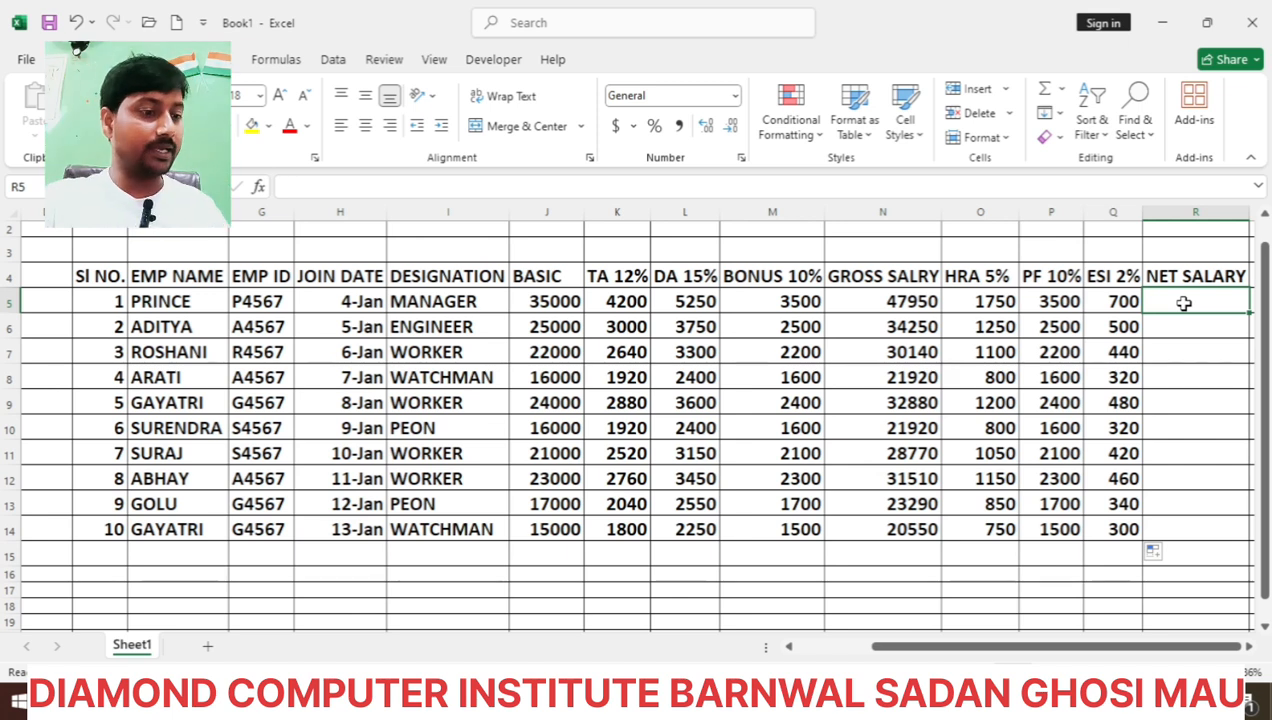
type("=(")
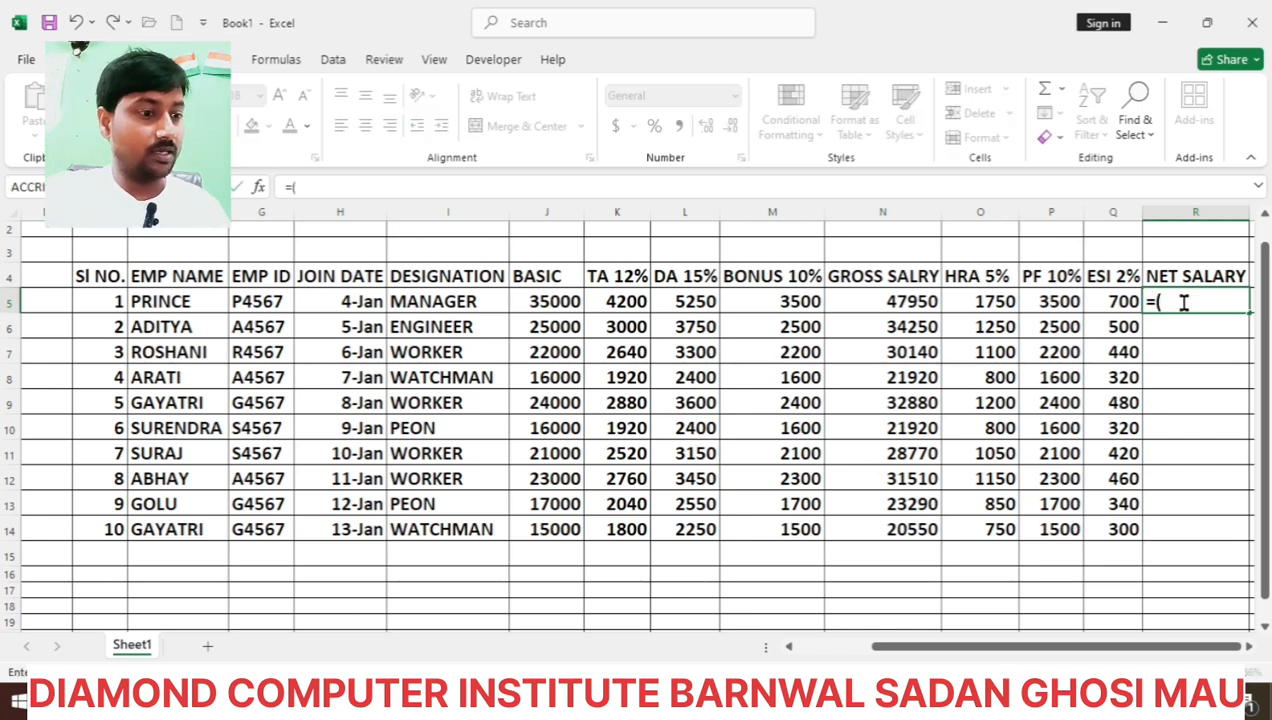
left_click(905, 300)
type("-")
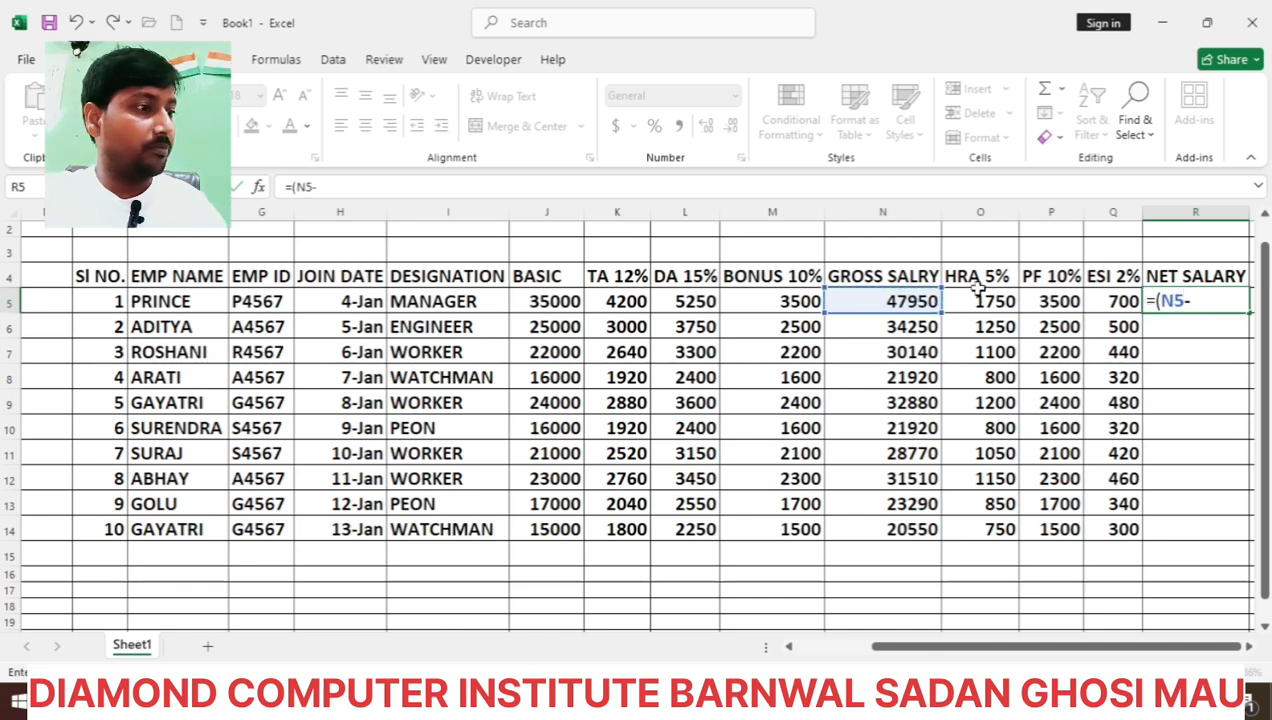
left_click(978, 301)
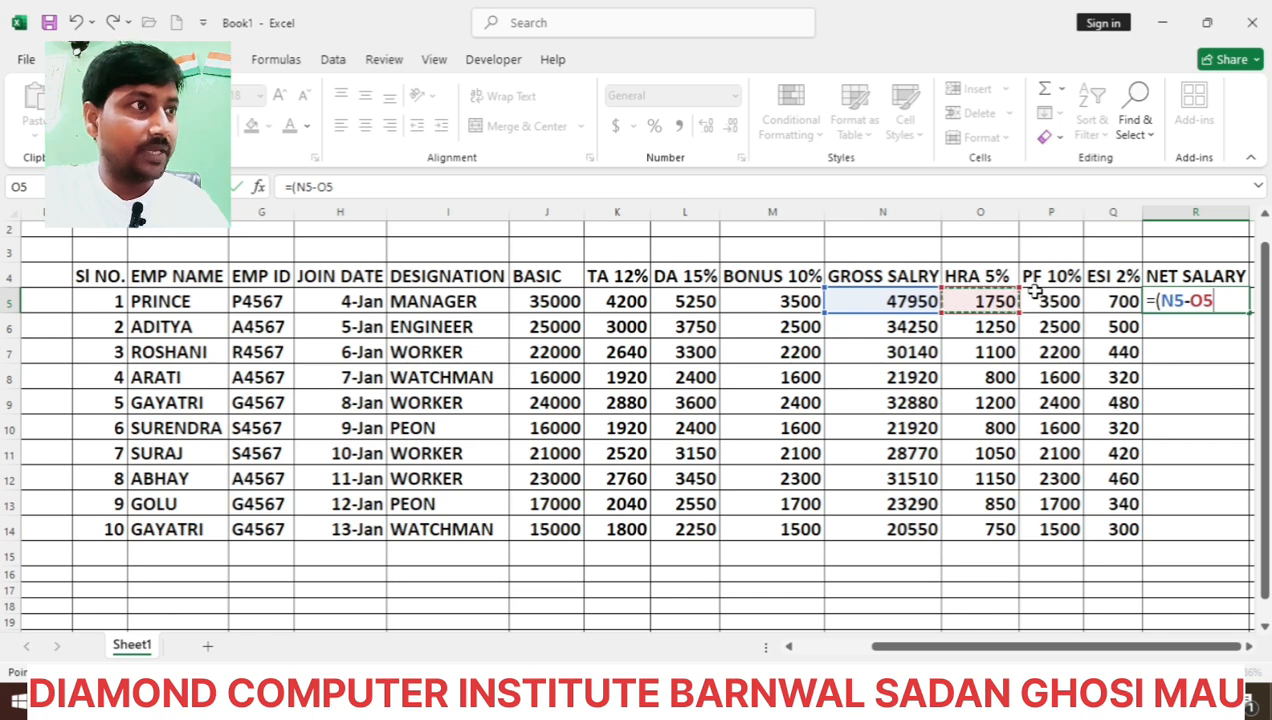
type("-")
left_click(1050, 300)
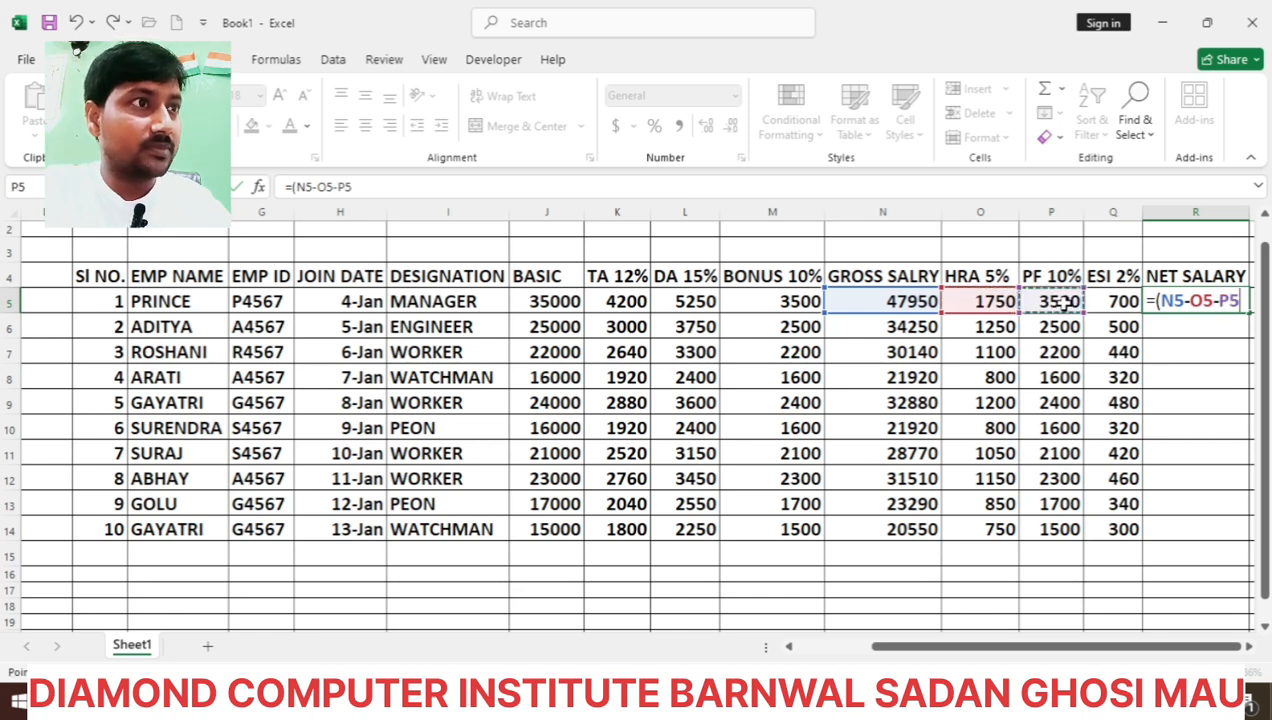
type("-")
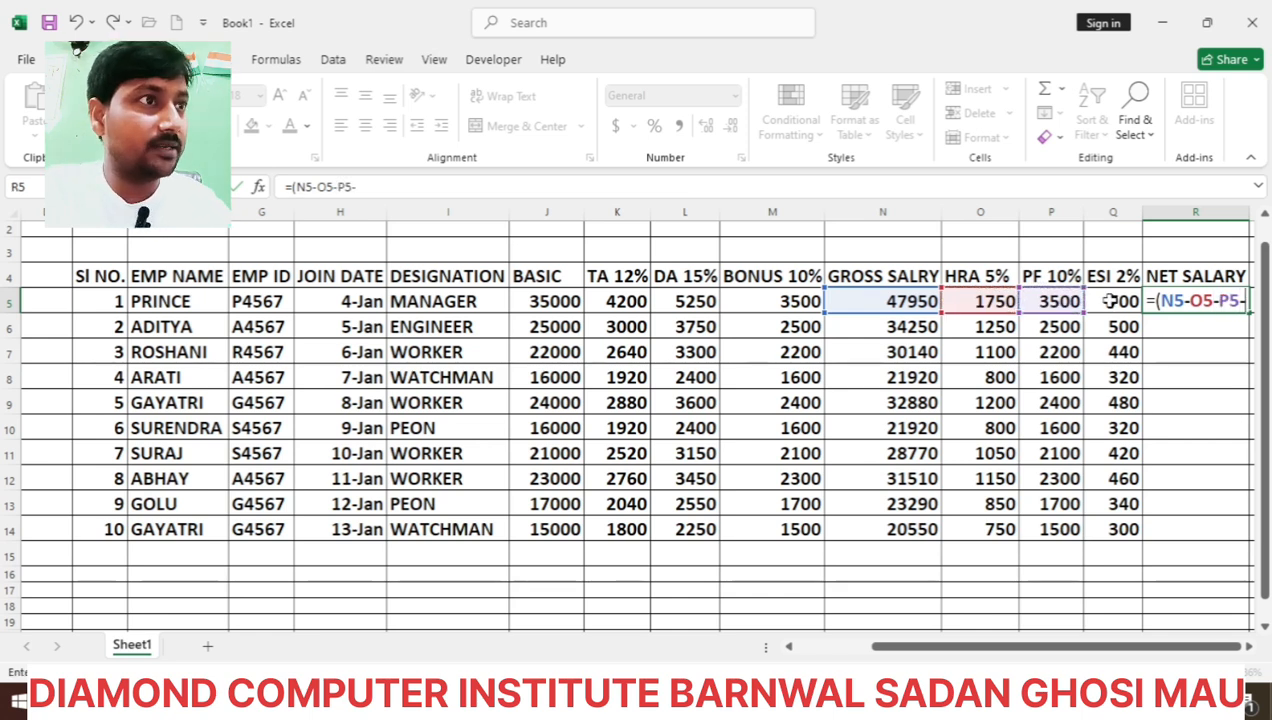
left_click(1110, 300)
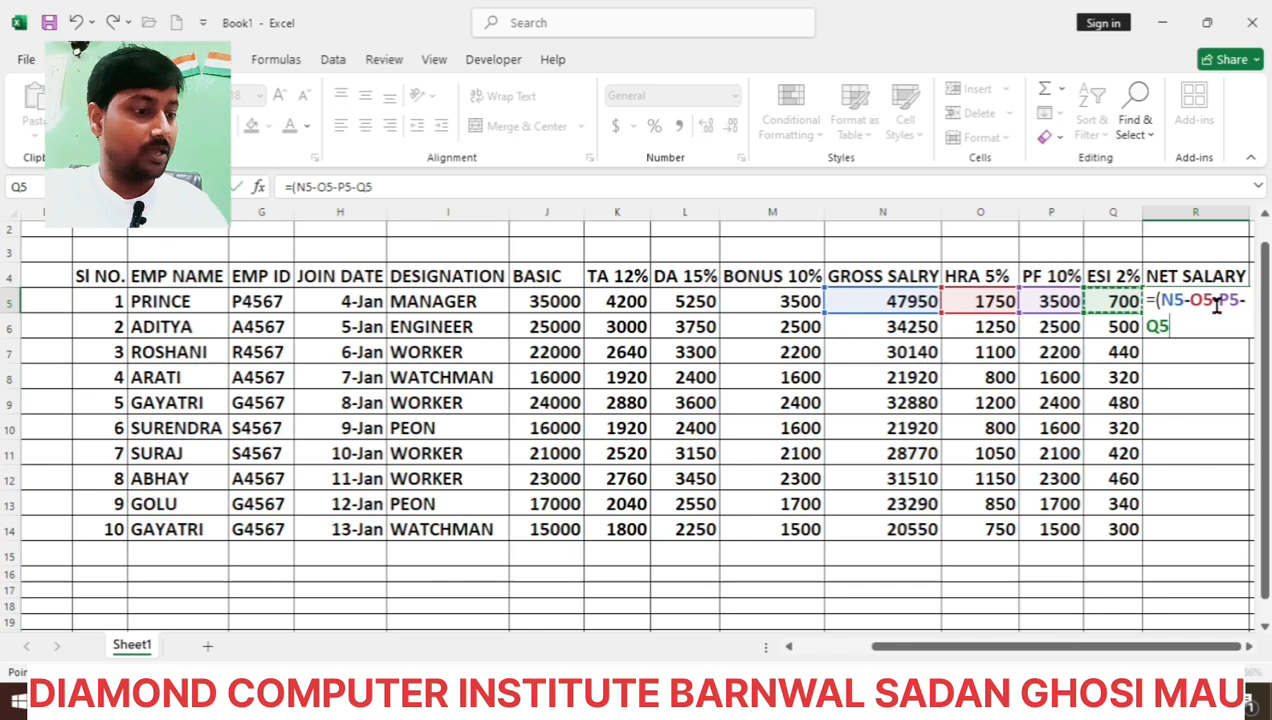
type(")")
key("Return")
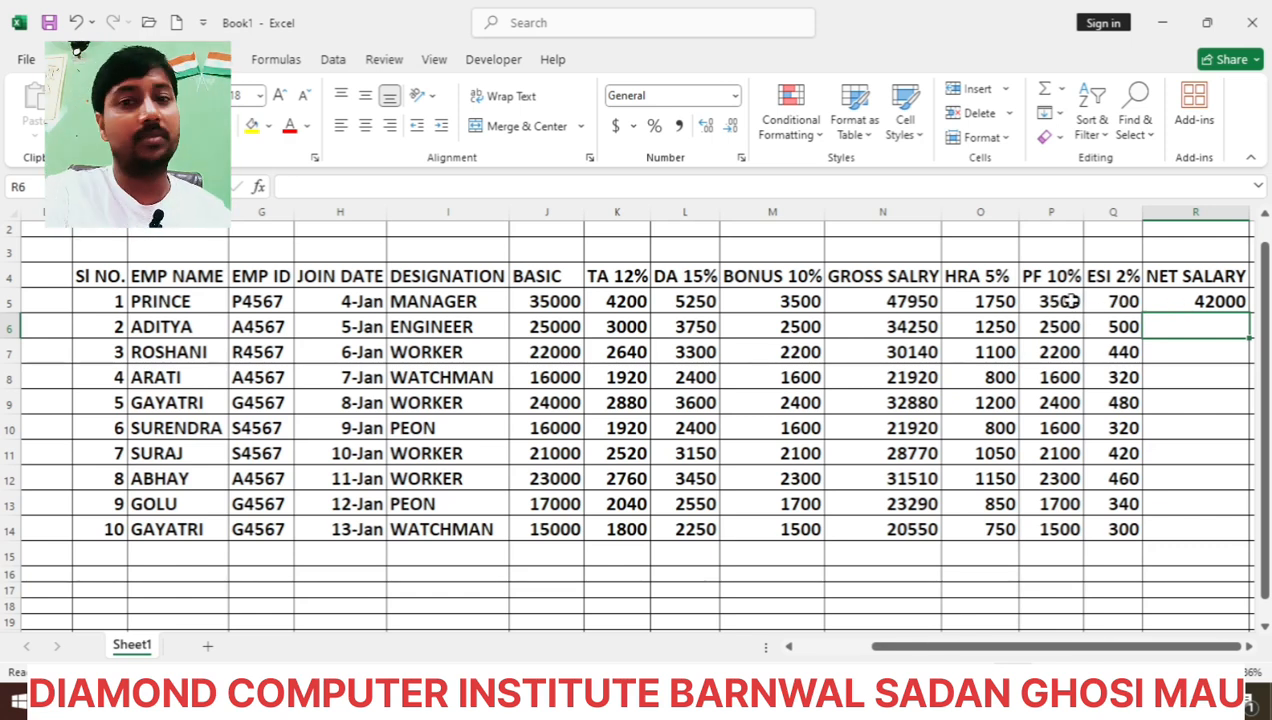
- Fill the net salary formula from R5 down to R14 for the remaining employees
left_click(1205, 301)
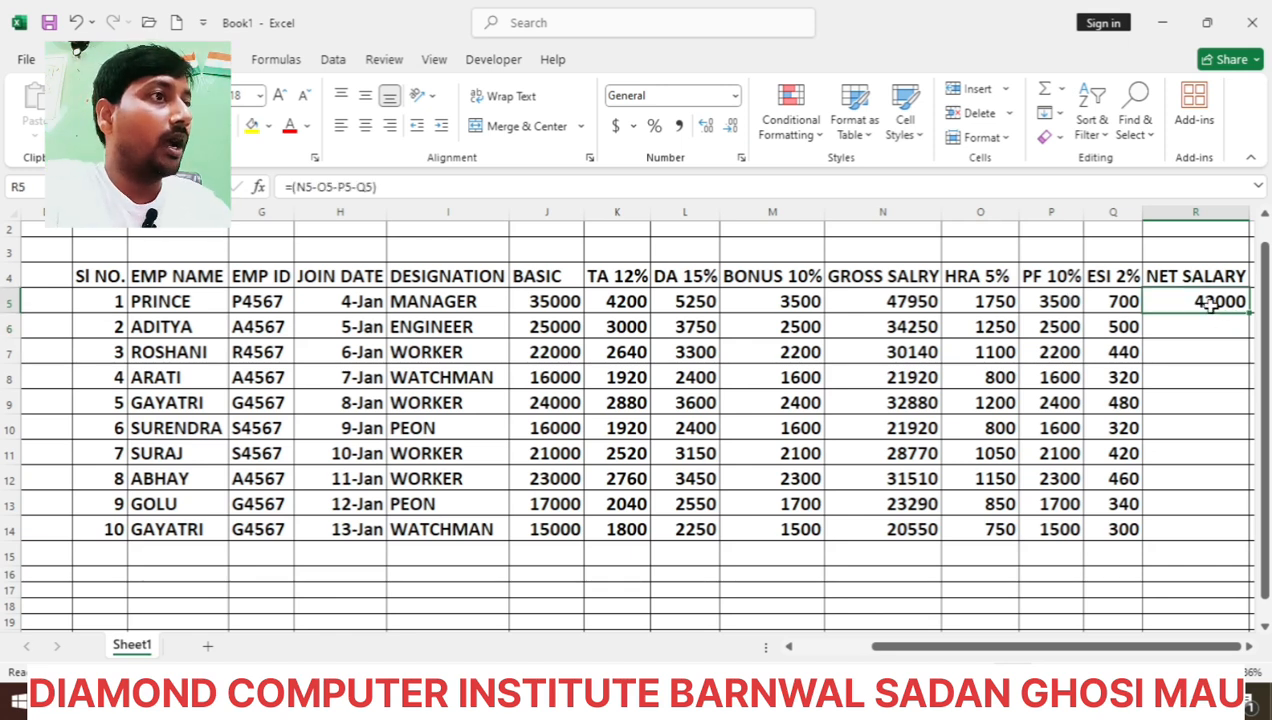
double_click(1245, 314)
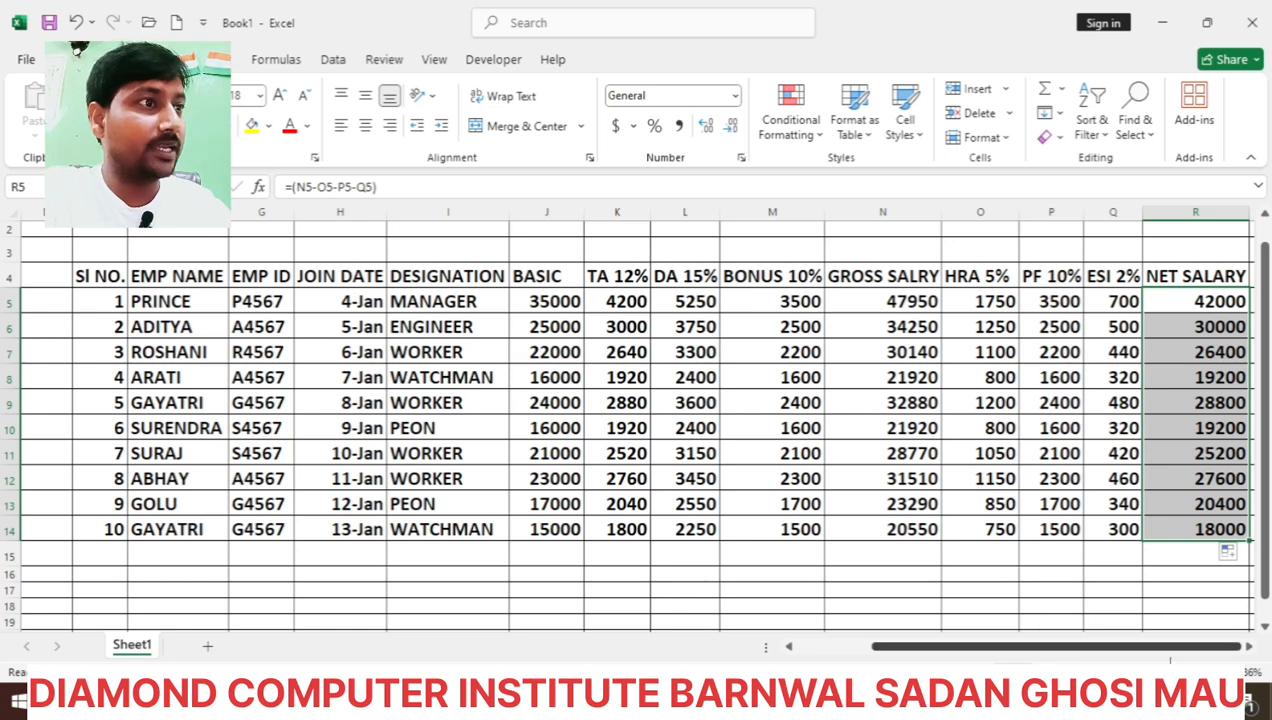
left_click(1249, 647)
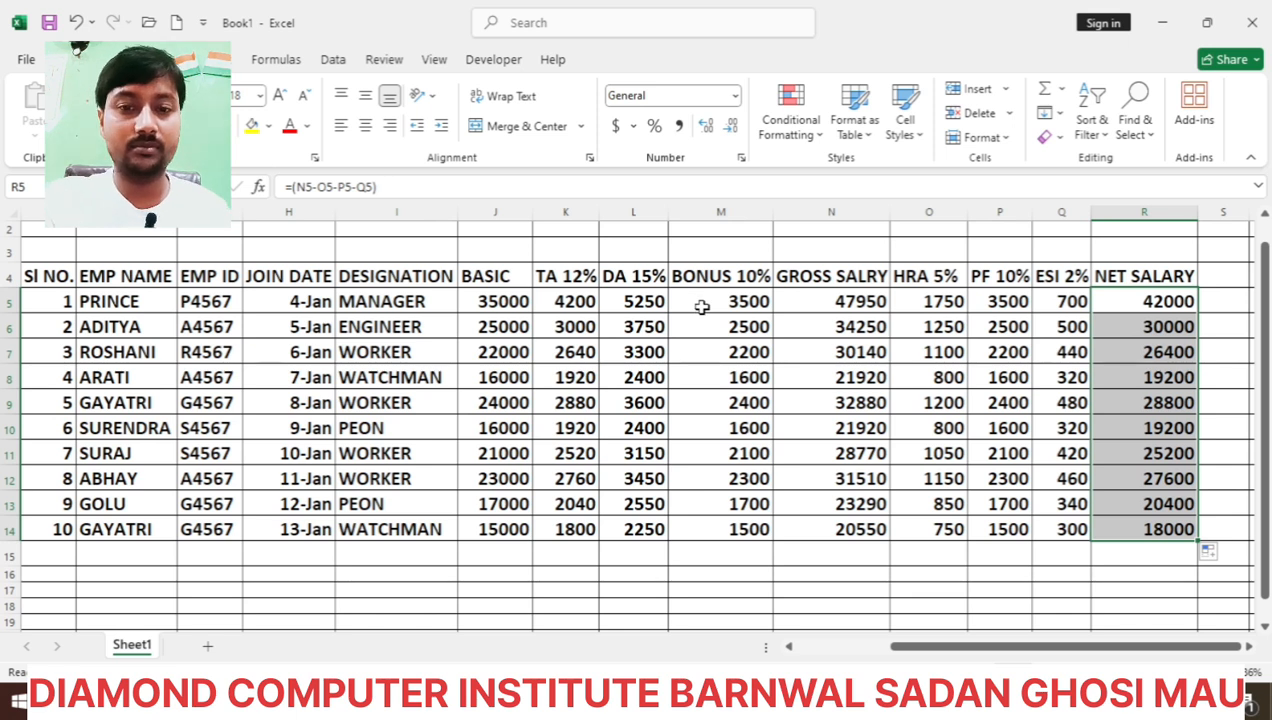
left_click(474, 702)
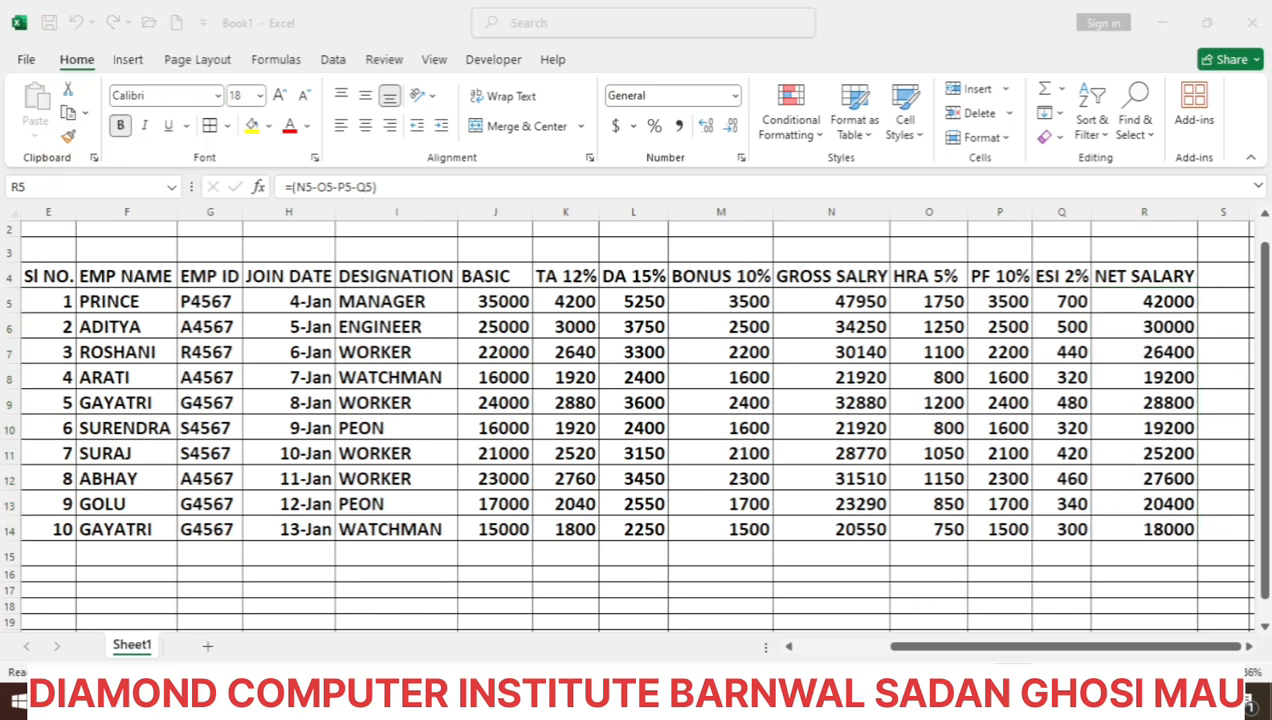